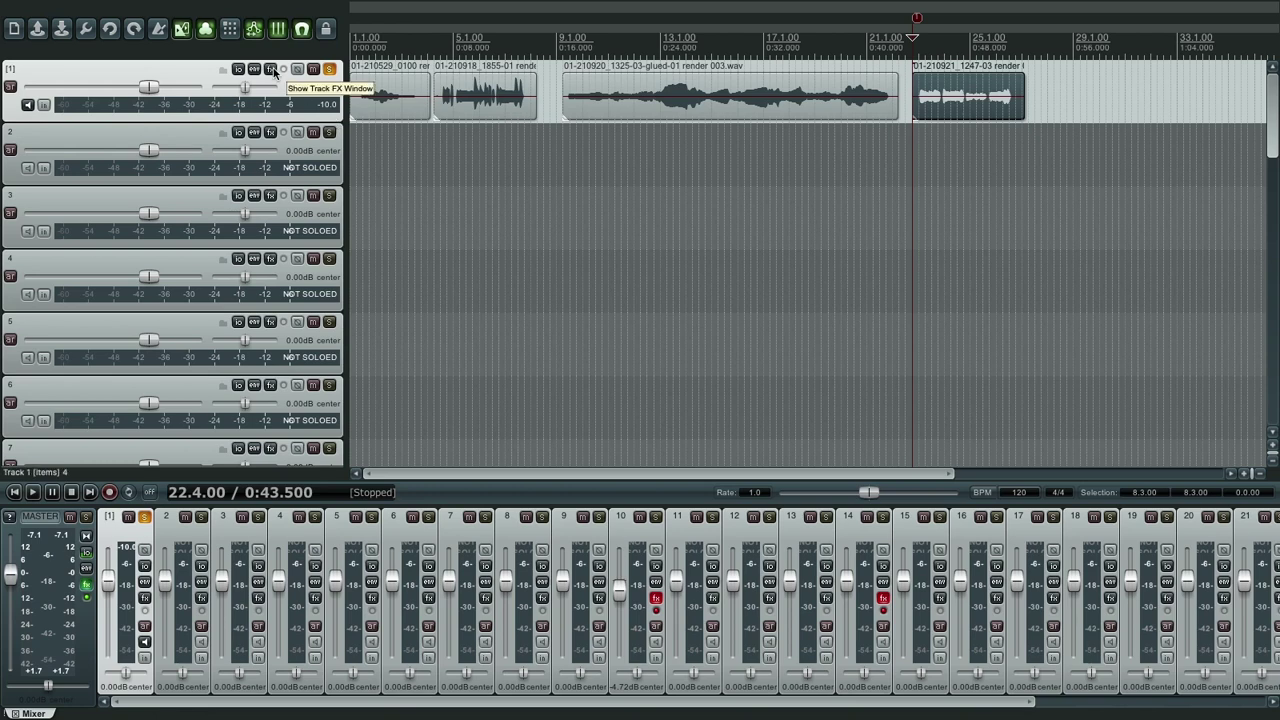
- Load VST: Dodo MIDI (Dodo Bird) onto track 1's FX chain via the 'dodo' filter
click(271, 69)
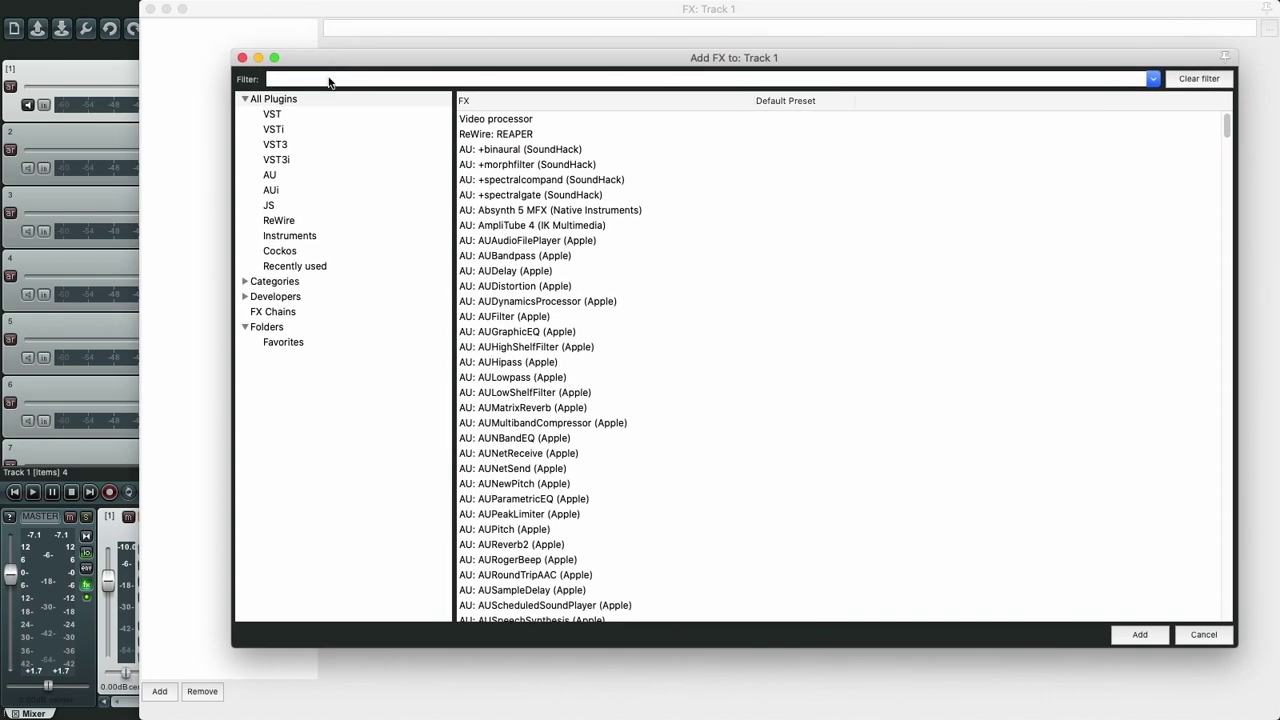
text(dodo)
click(484, 151)
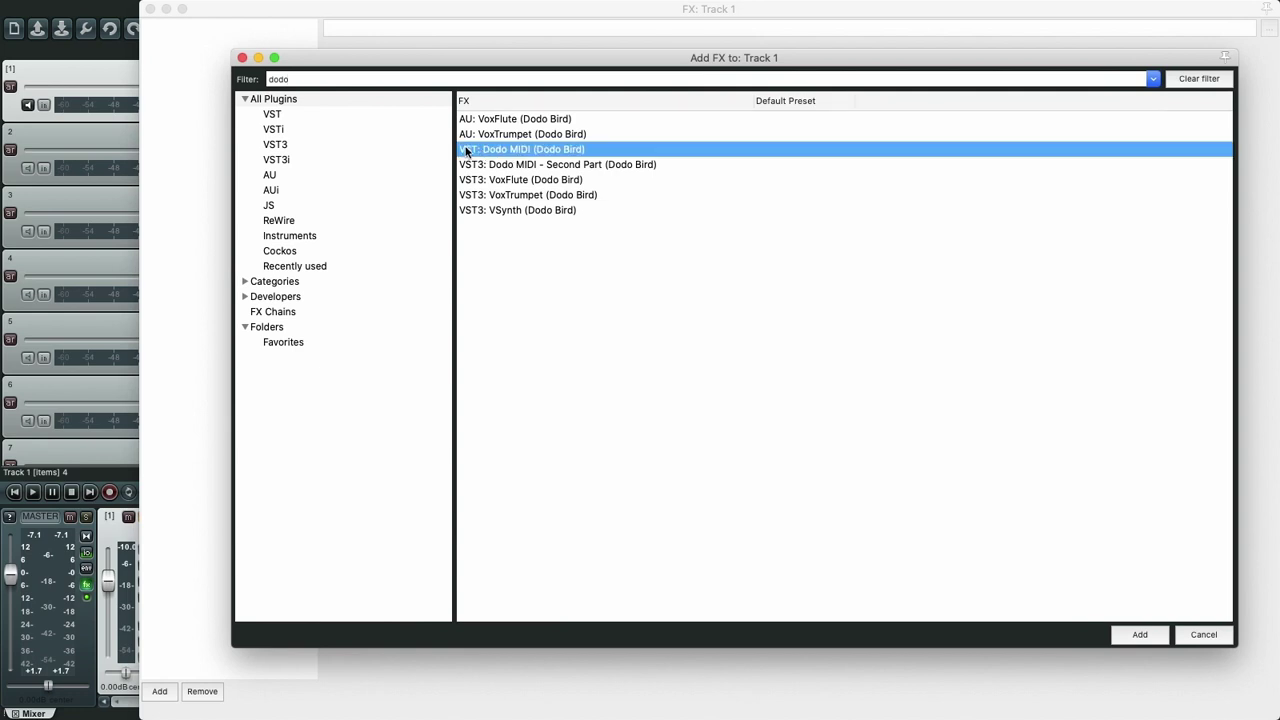
double_click(509, 152)
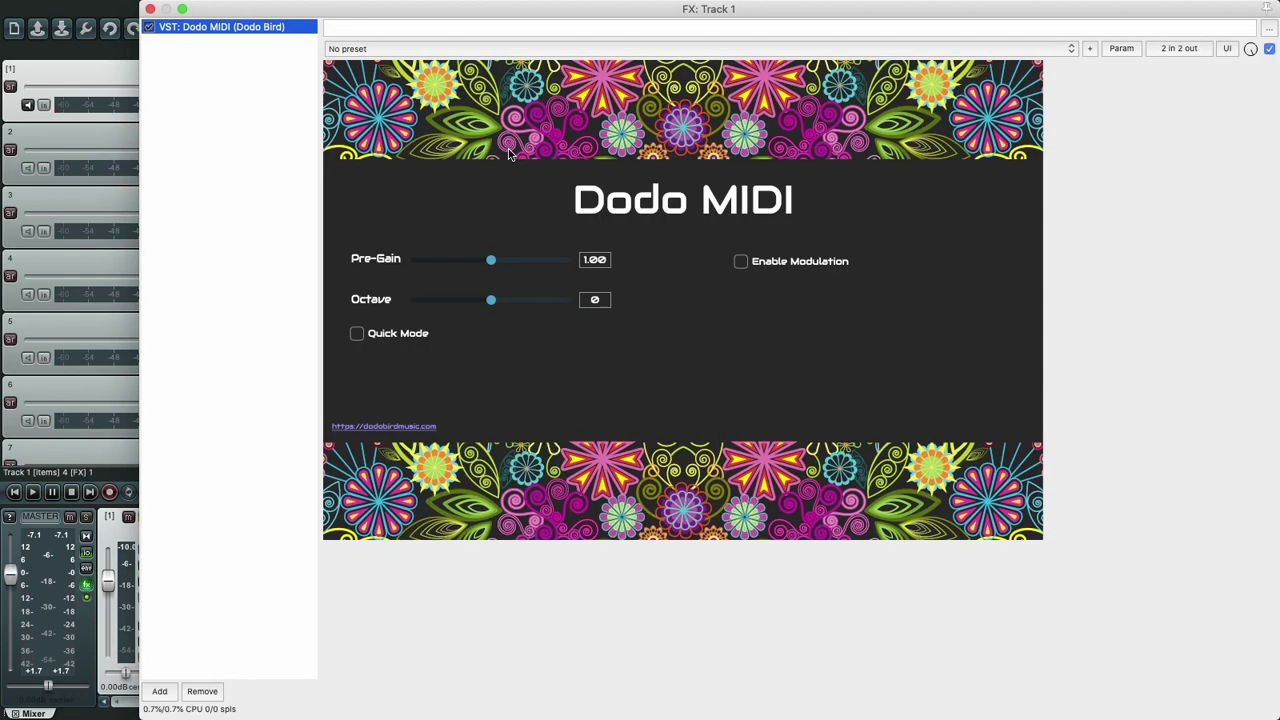
drag(318, 8, 356, 8)
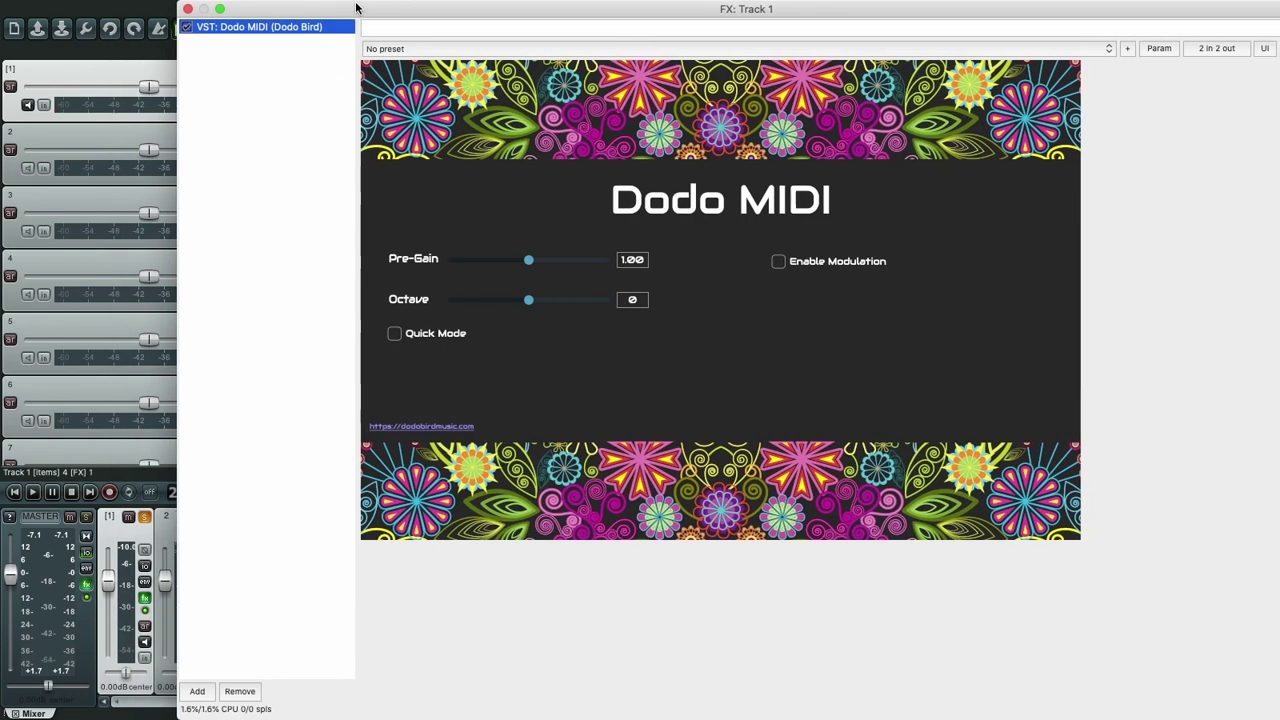
- Add VSTi: Kontakt 5 (64 out) after Dodo MIDI, found with the 'kon' filter
click(198, 691)
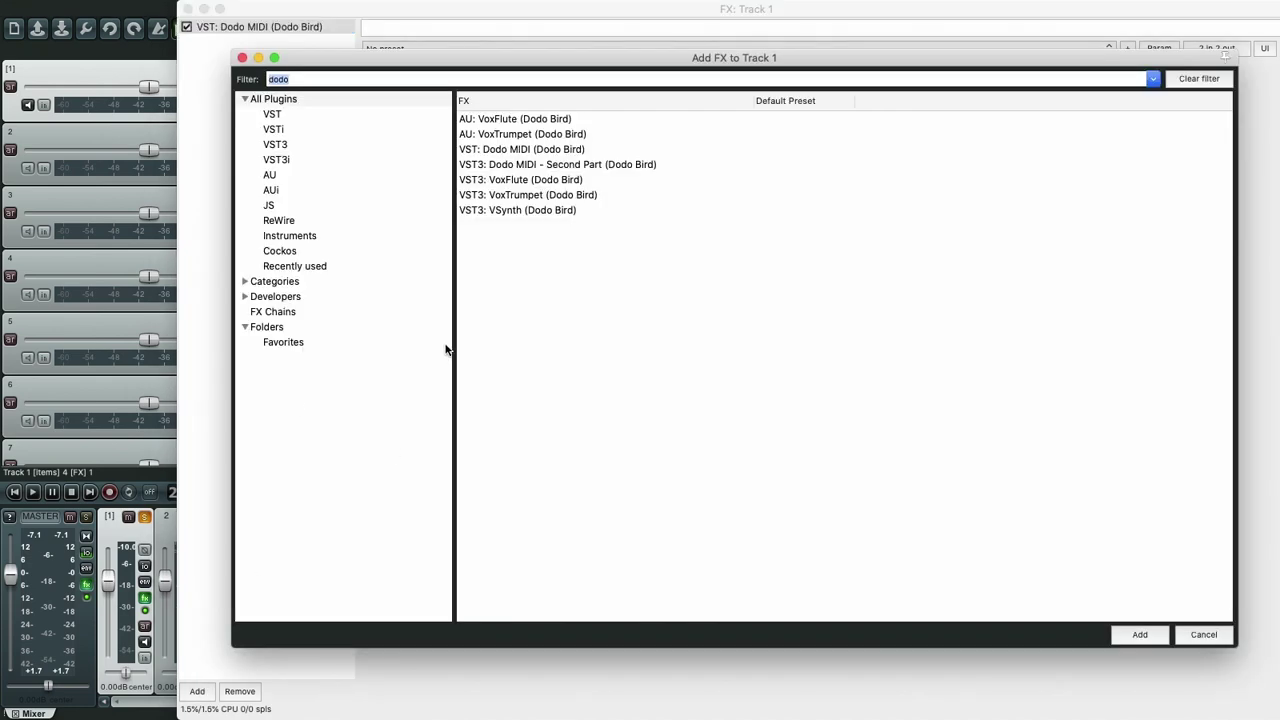
text(kon)
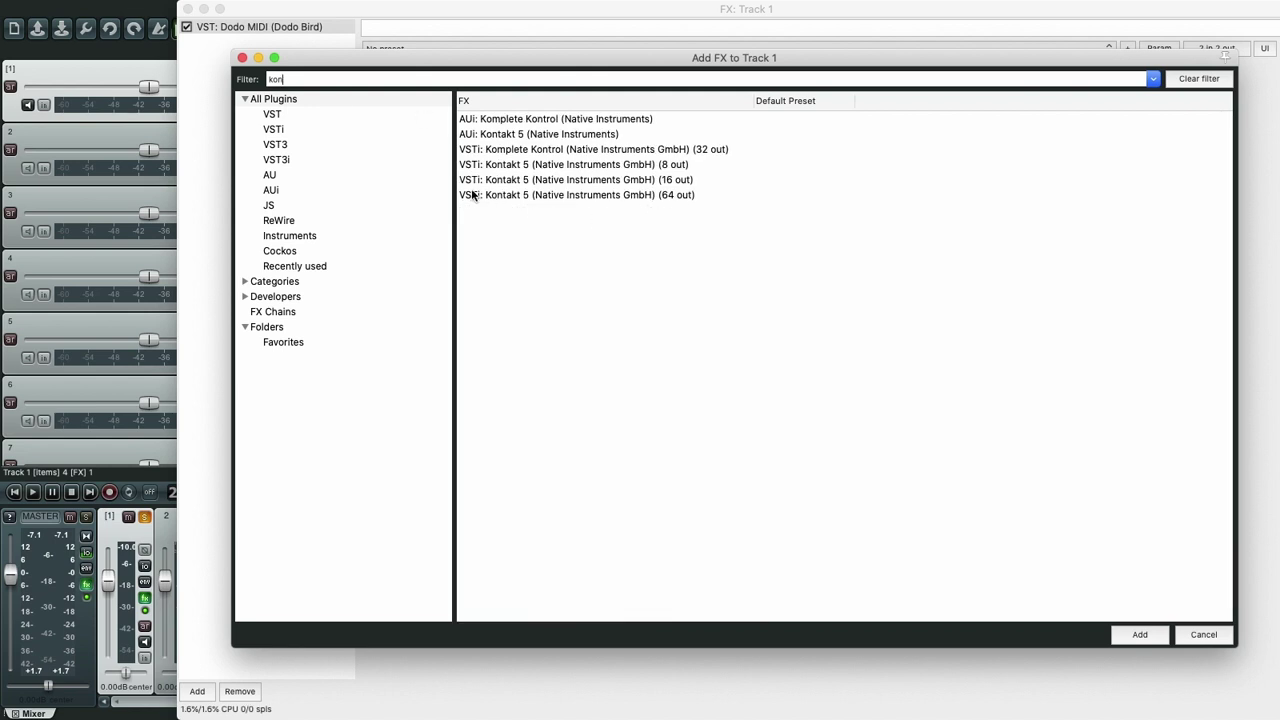
click(486, 197)
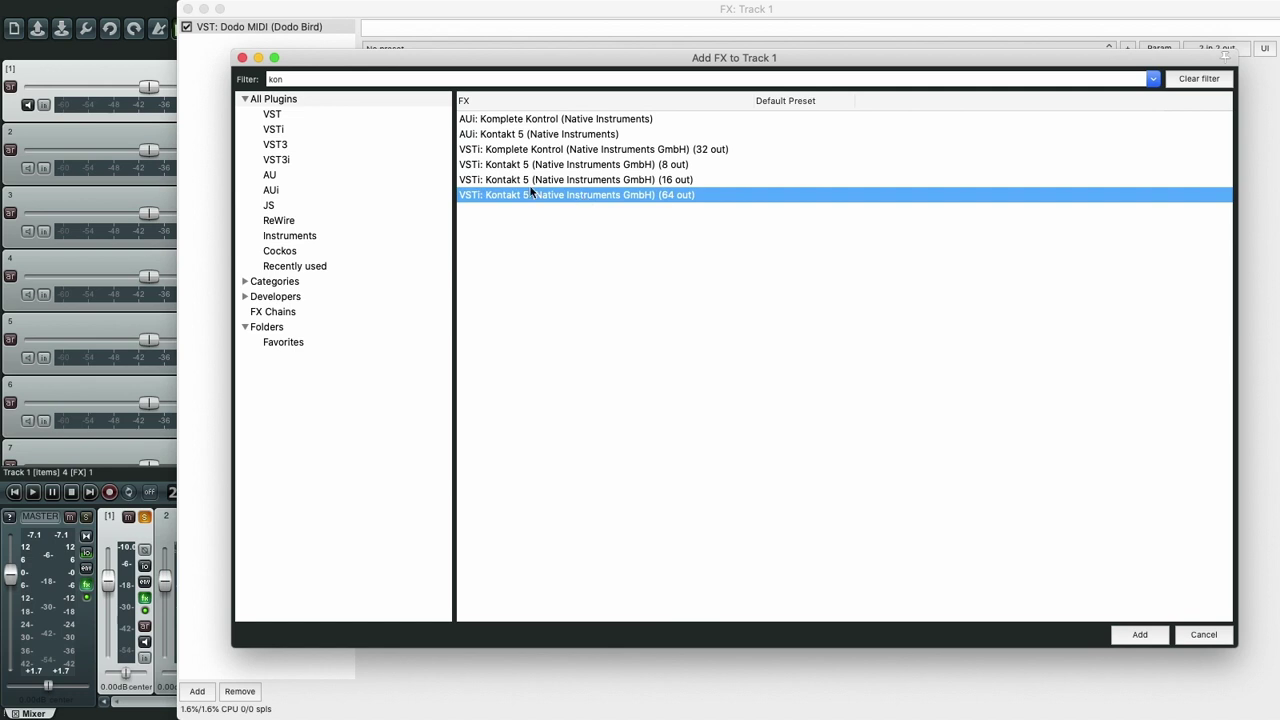
double_click(528, 194)
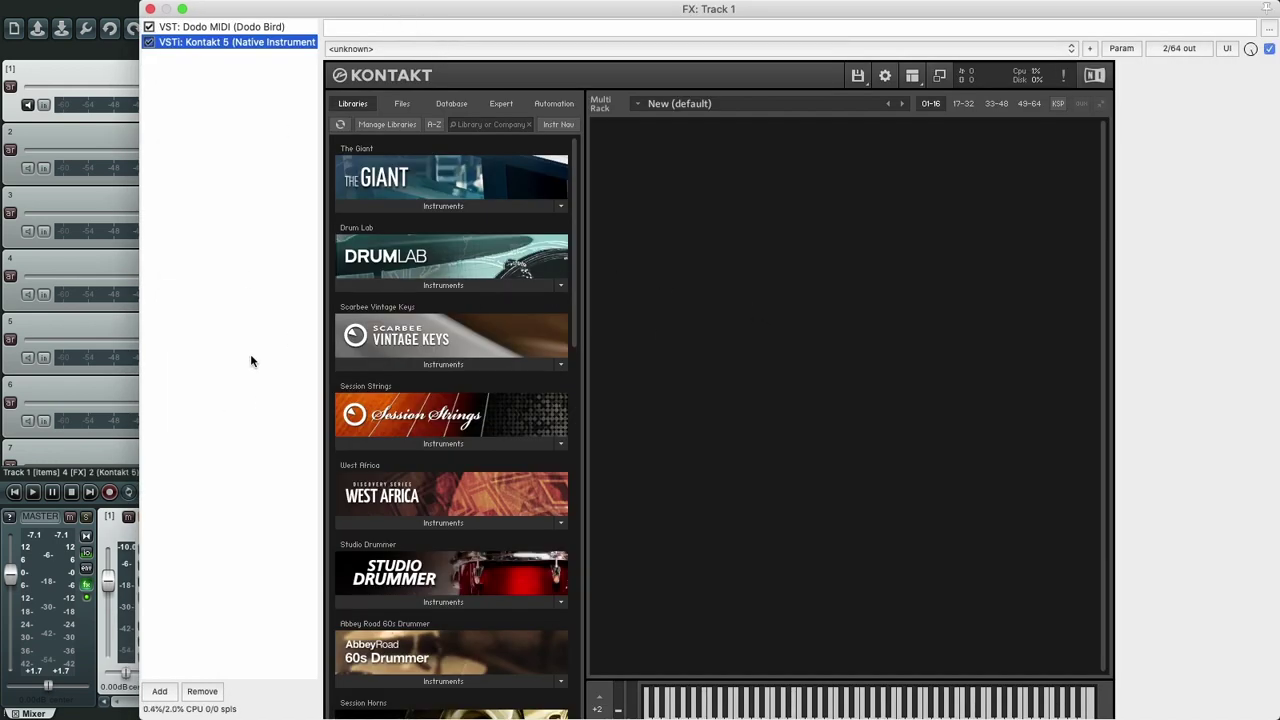
- Add VST3: Dodo MIDI - Second Part after Kontakt 5, then reselect Kontakt 5
click(158, 692)
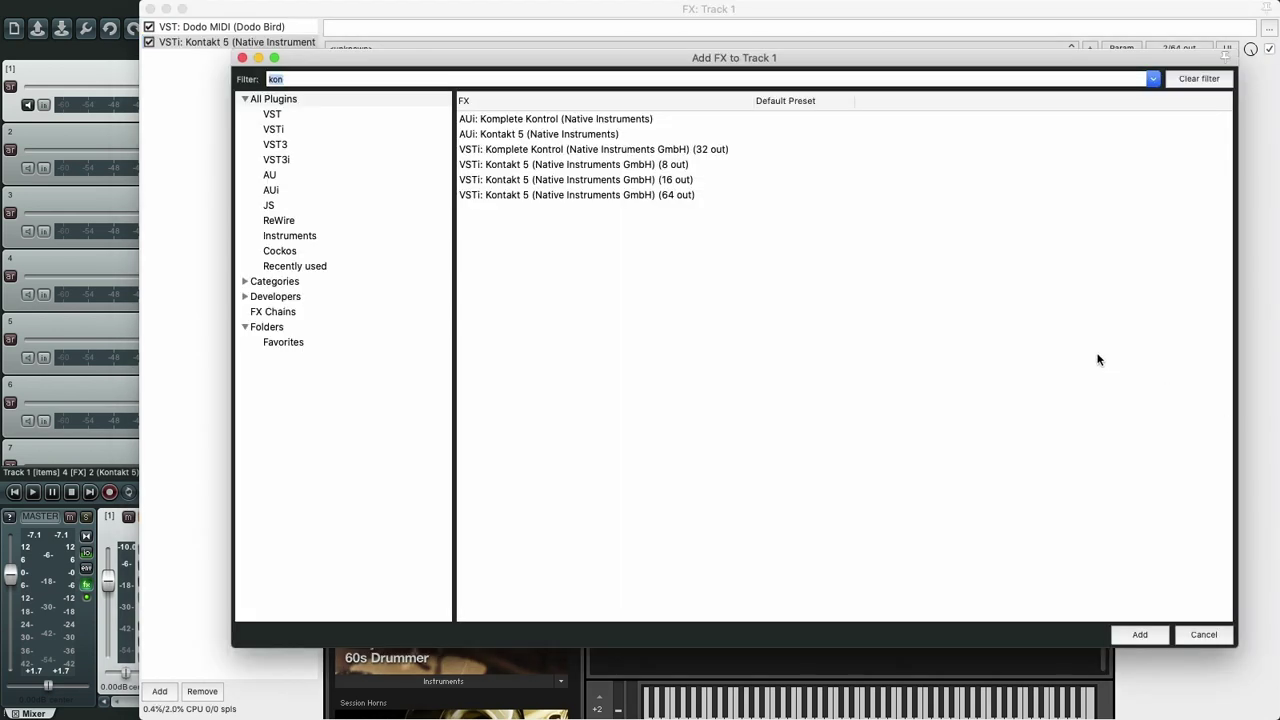
text(dodo)
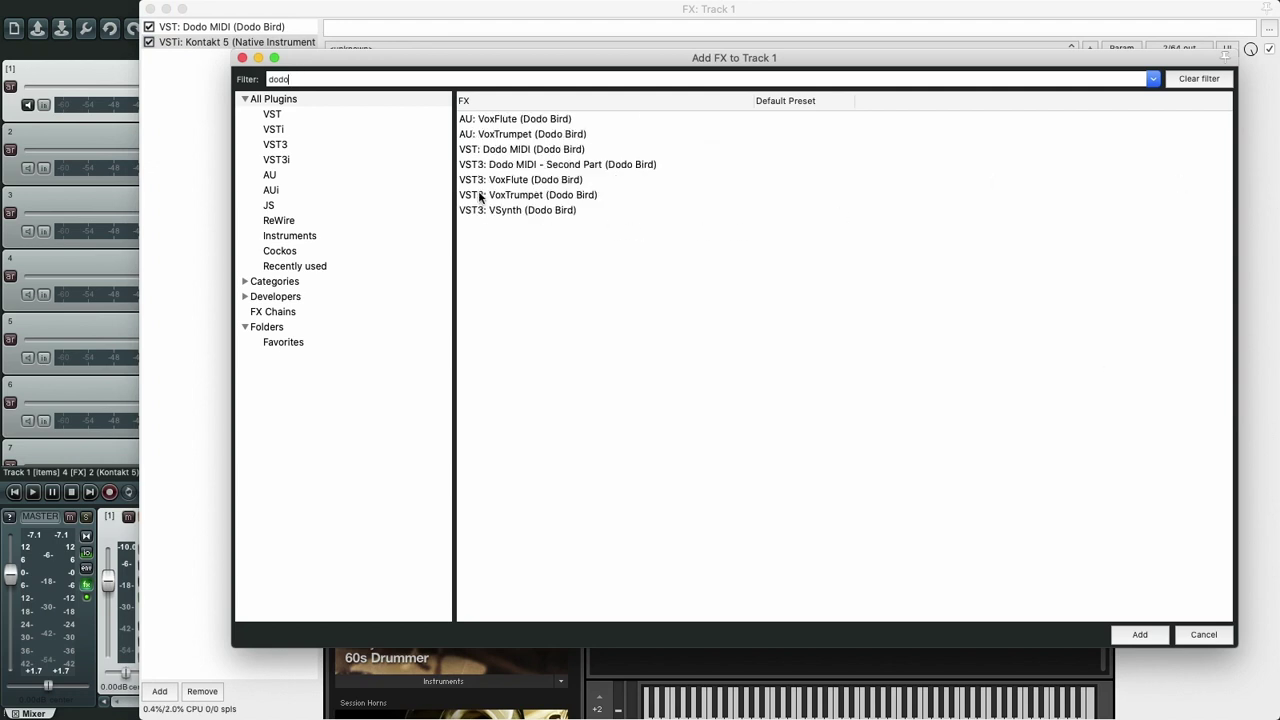
click(502, 168)
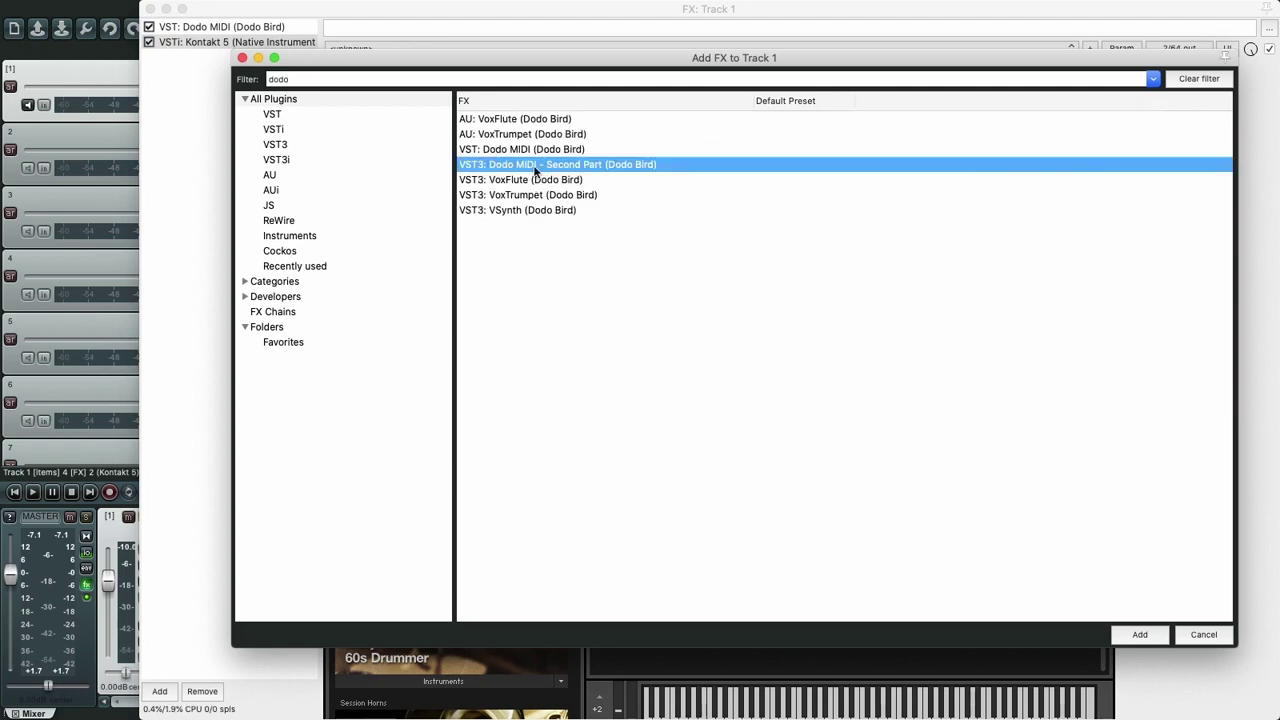
double_click(511, 166)
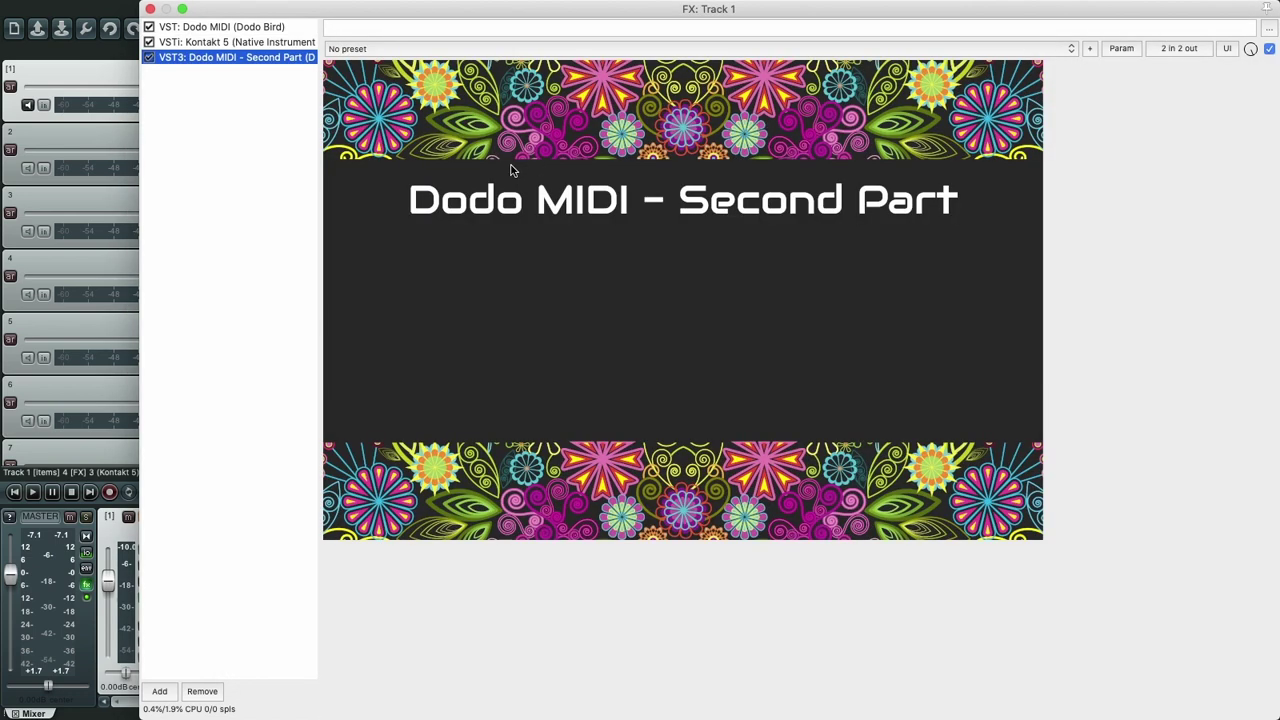
click(203, 45)
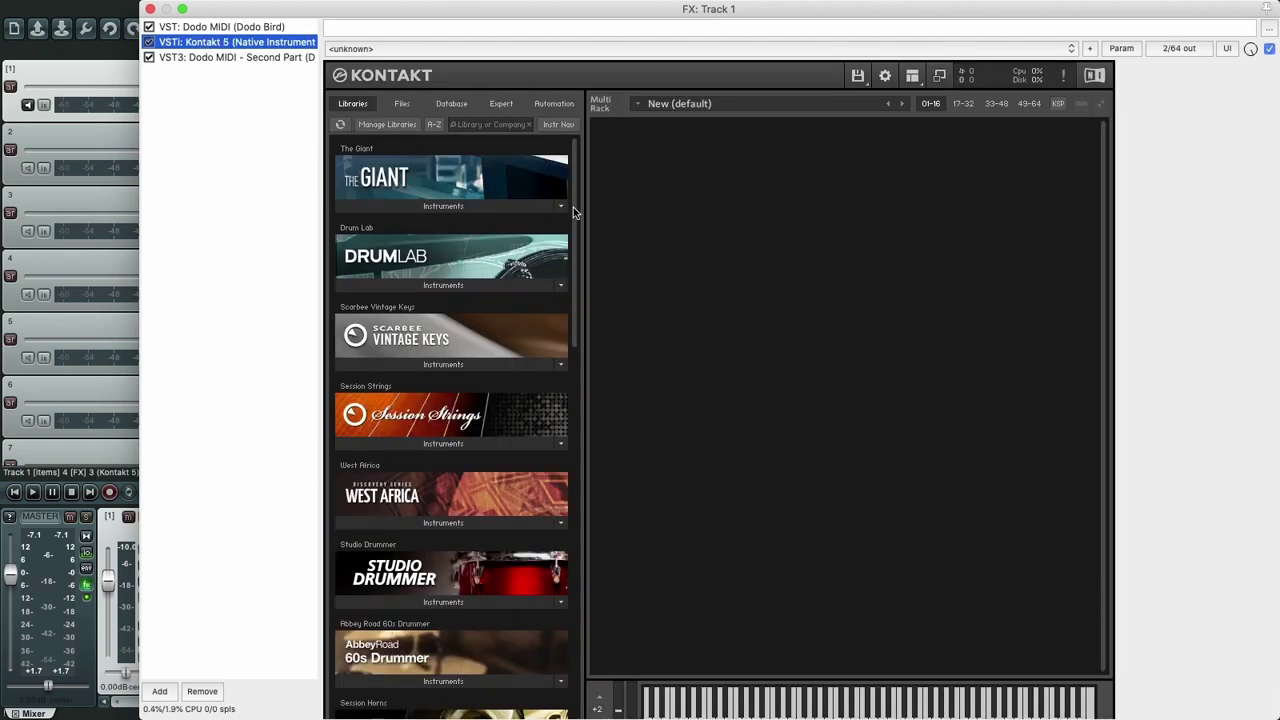
- Load C3 Jazz.nki from Vintage Organs' 2 - Jazz folder into Kontakt's rack
drag(573, 207, 562, 651)
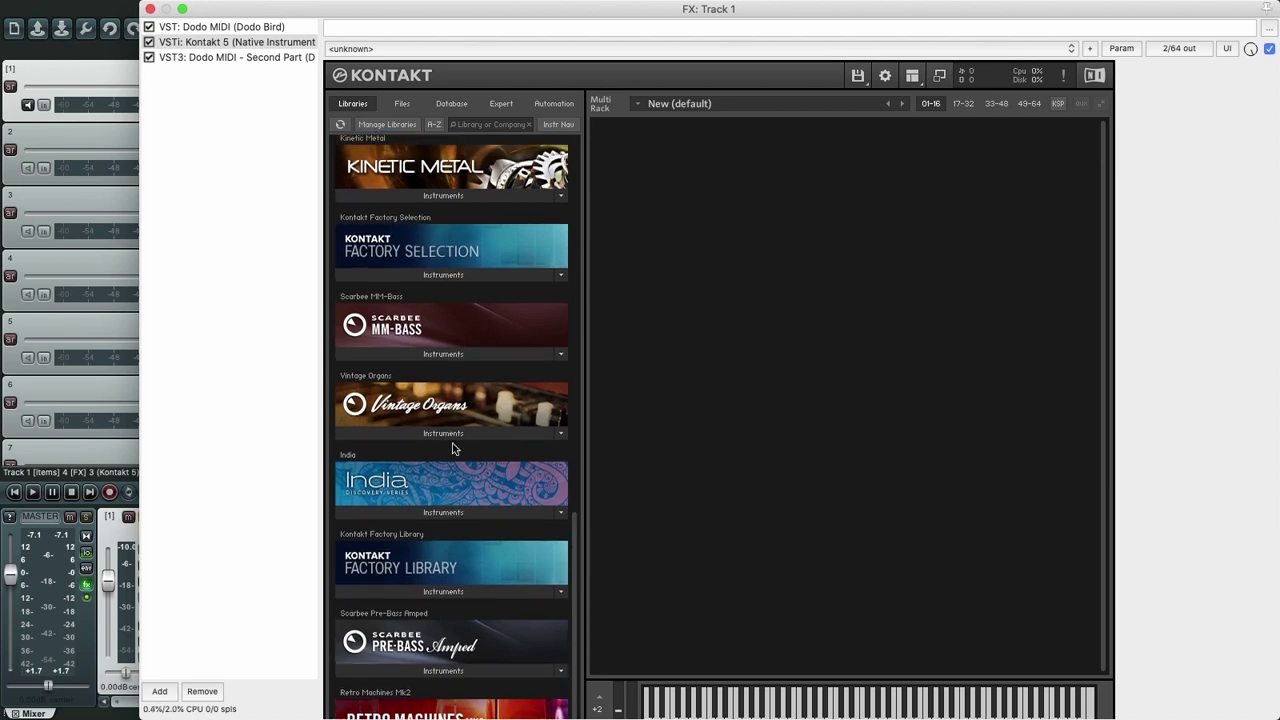
click(447, 436)
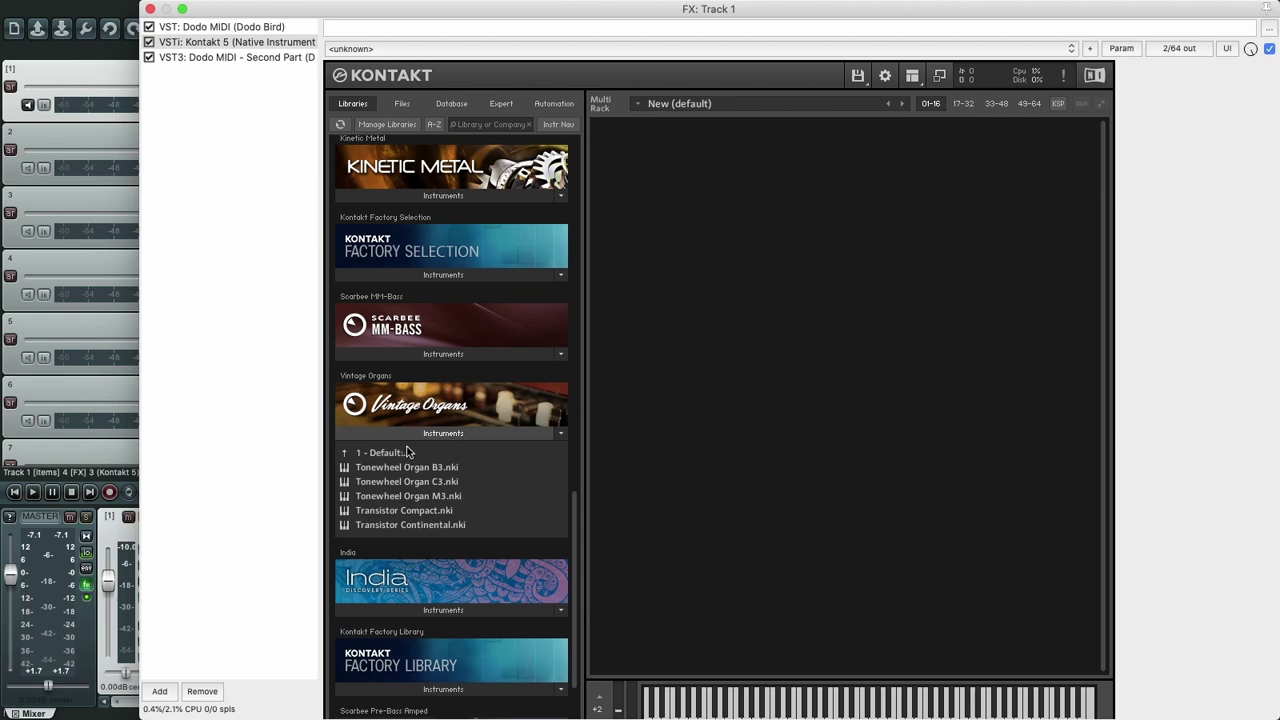
click(453, 452)
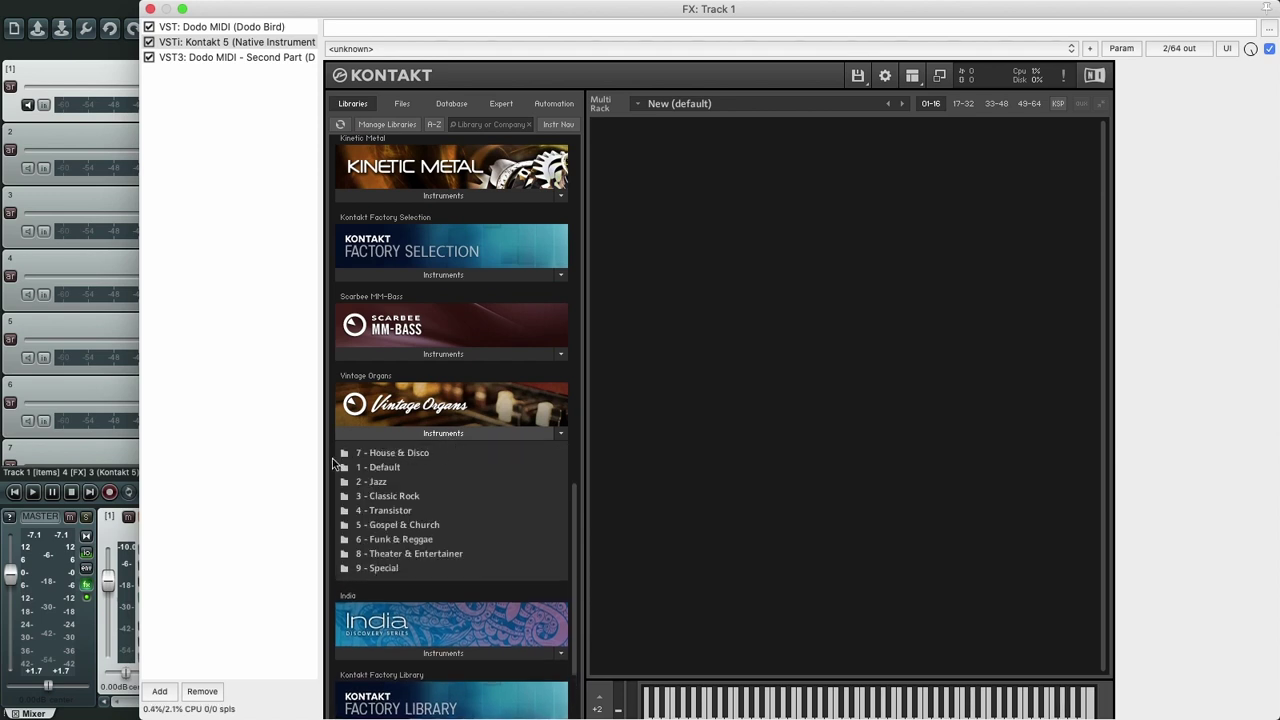
click(368, 482)
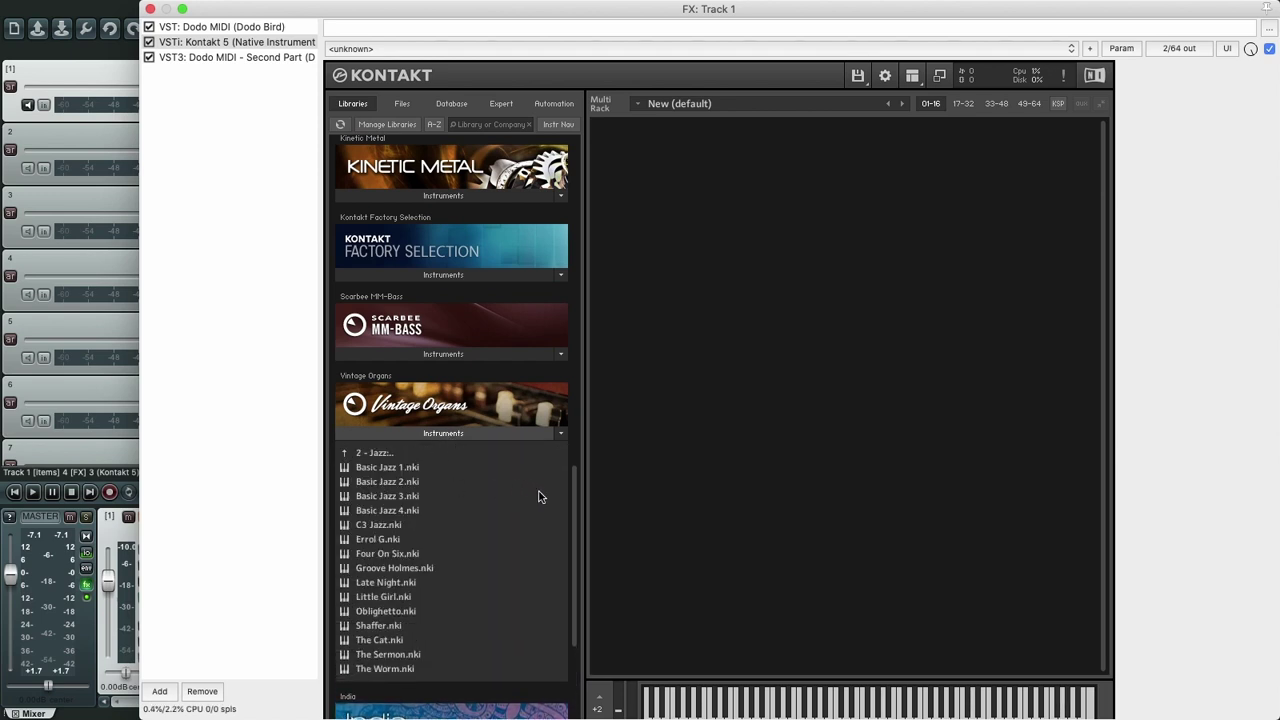
click(375, 529)
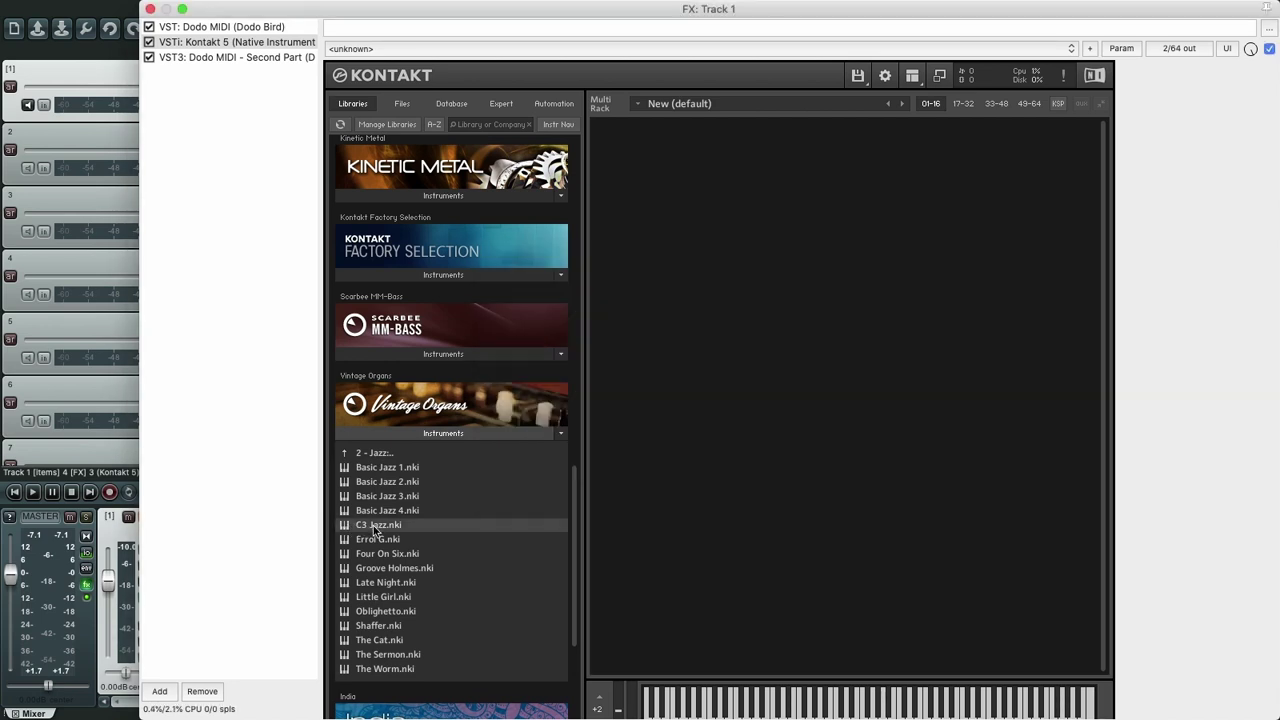
double_click(375, 529)
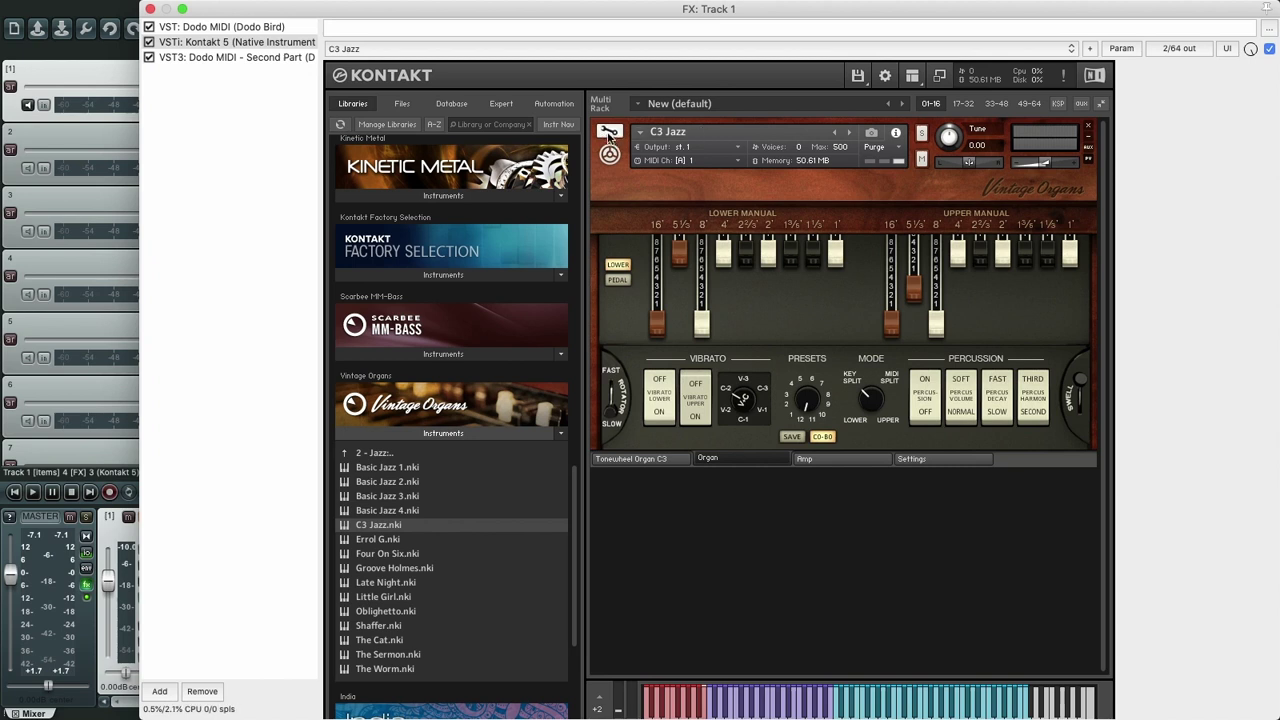
- Put C3 Jazz in Edit Mode with the Group Editor set to Edit All Groups
click(608, 133)
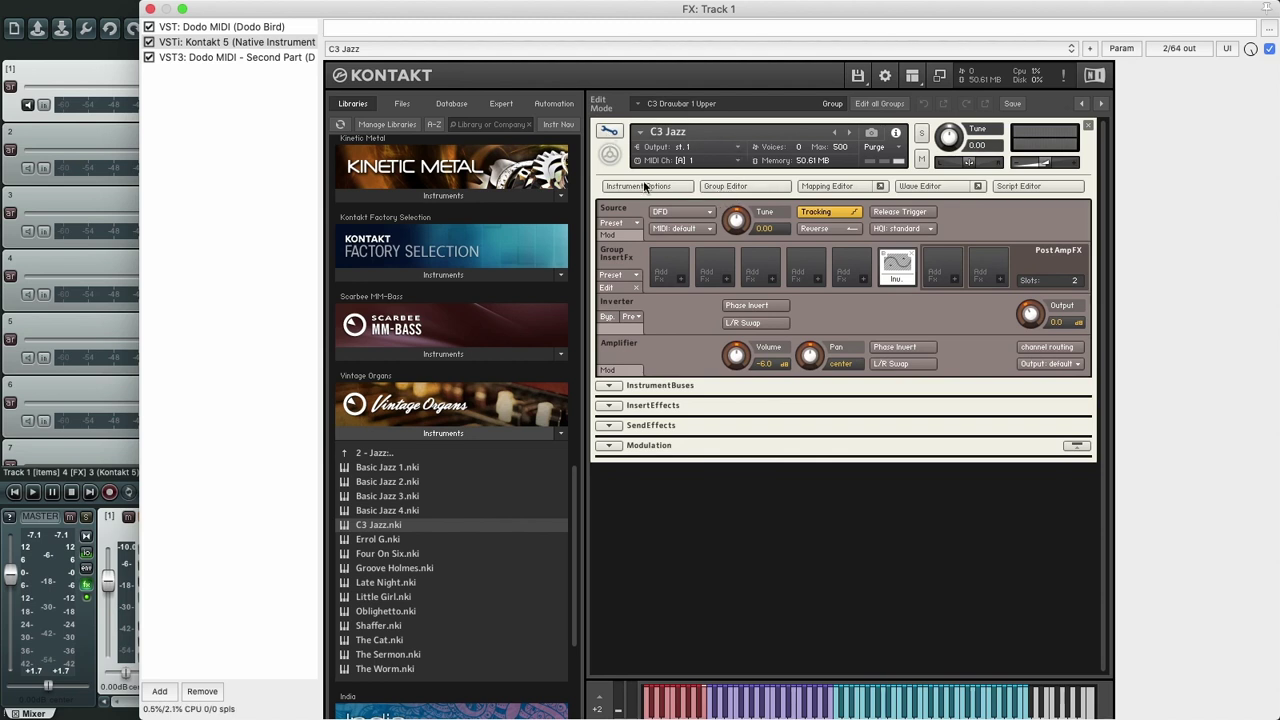
click(742, 189)
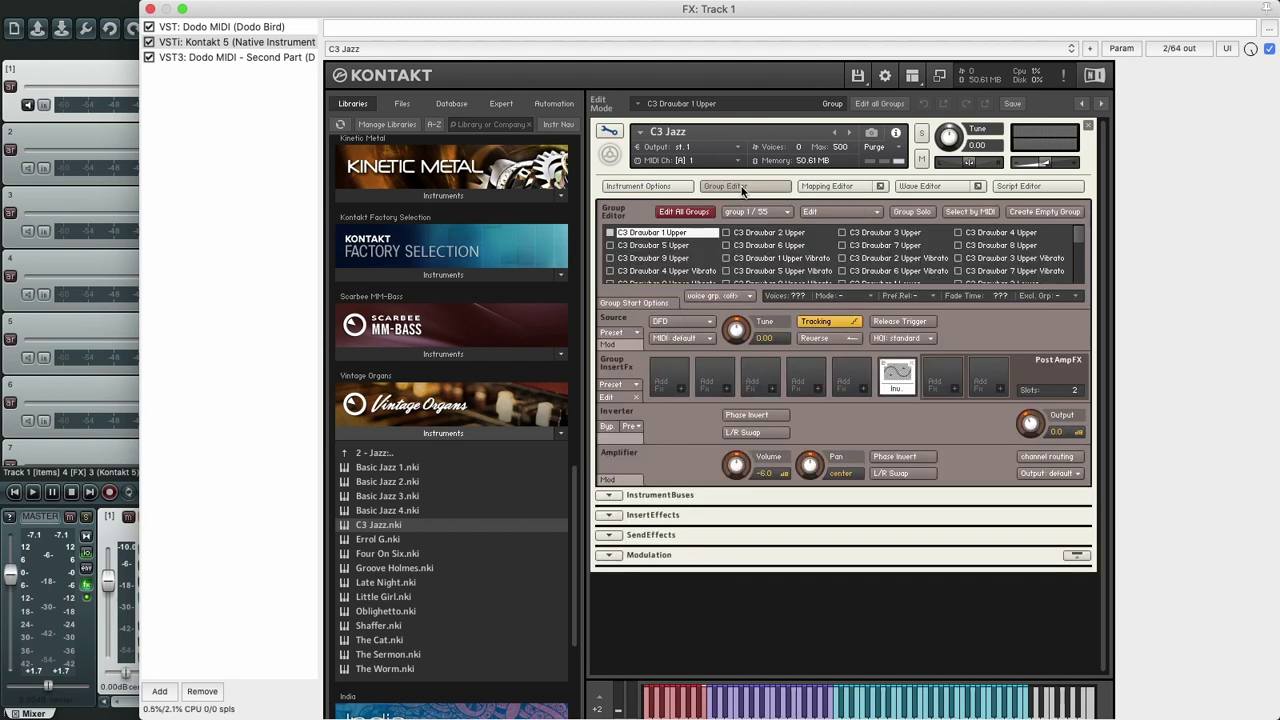
click(680, 214)
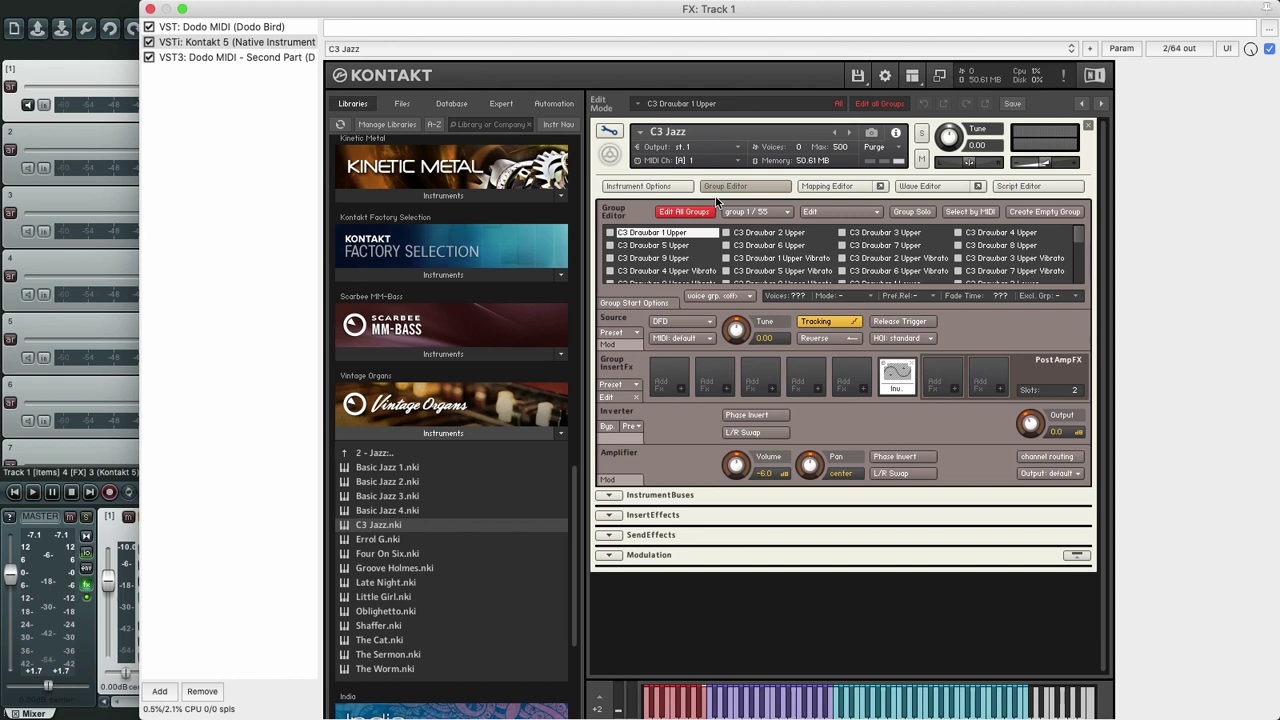
- Add an External Sources pitch bend modulator on the source pitch at 12.0 st depth
click(617, 346)
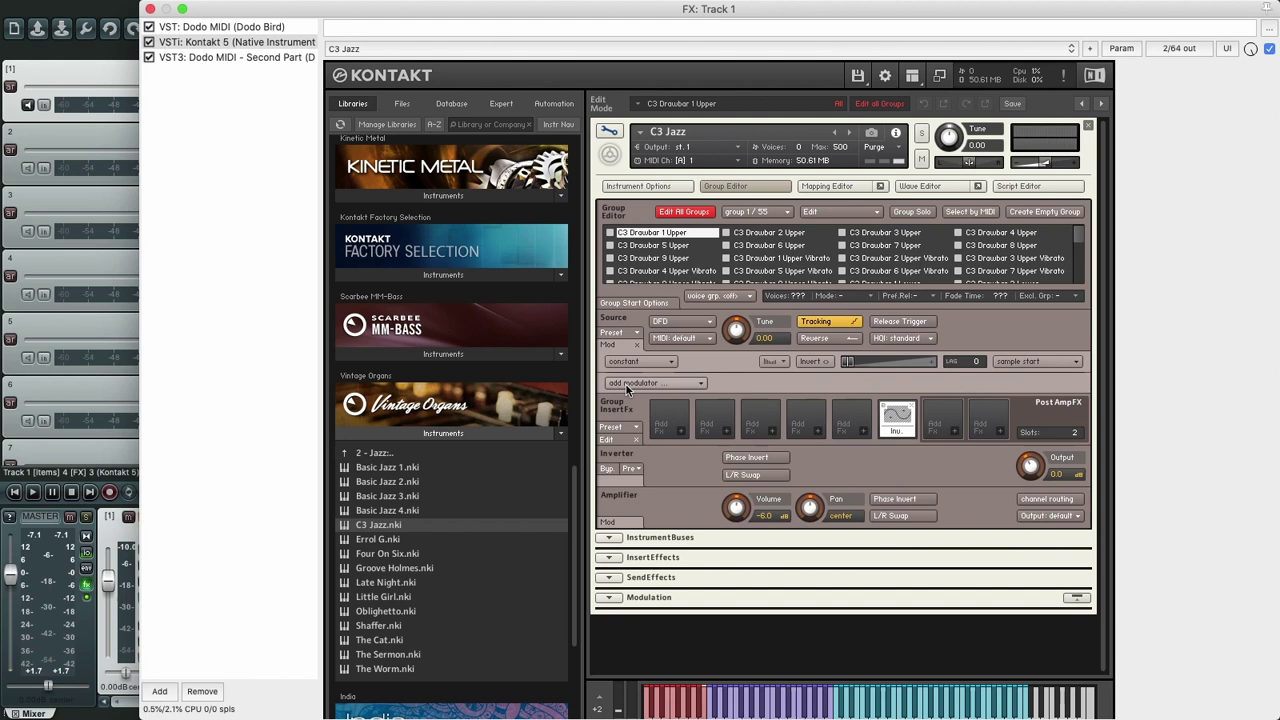
click(628, 386)
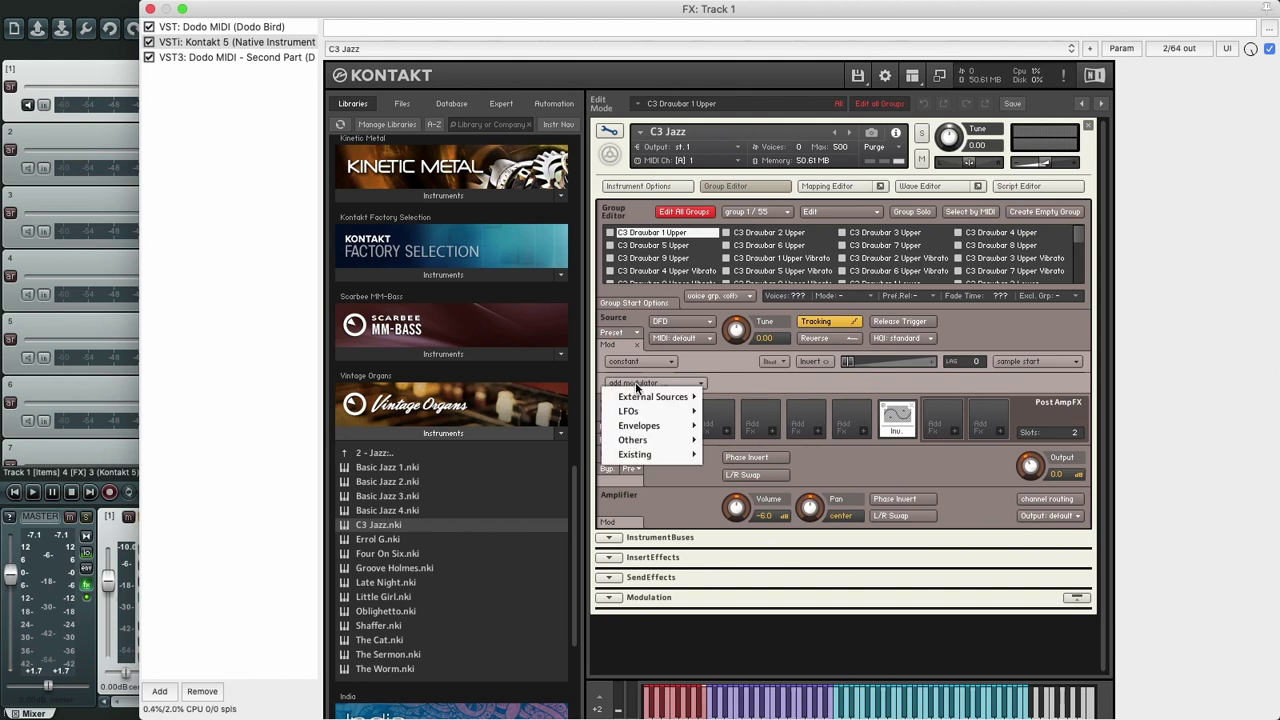
mouse_move(630, 397)
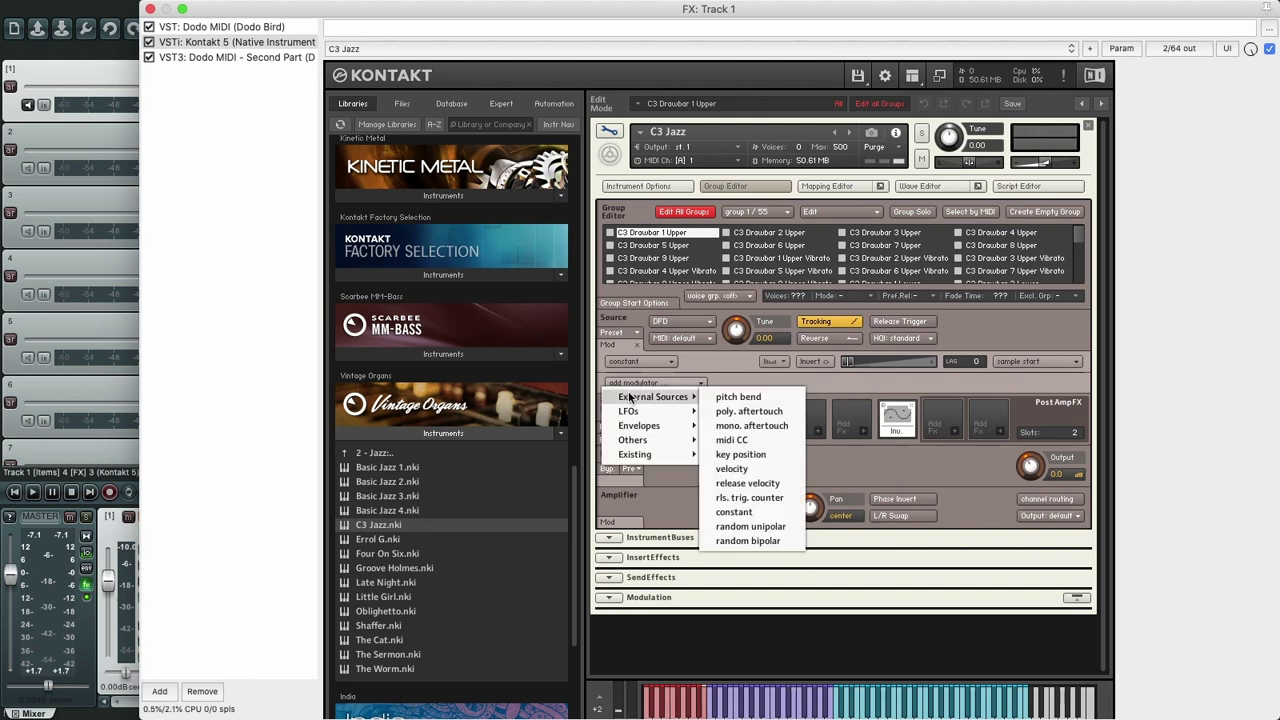
click(748, 398)
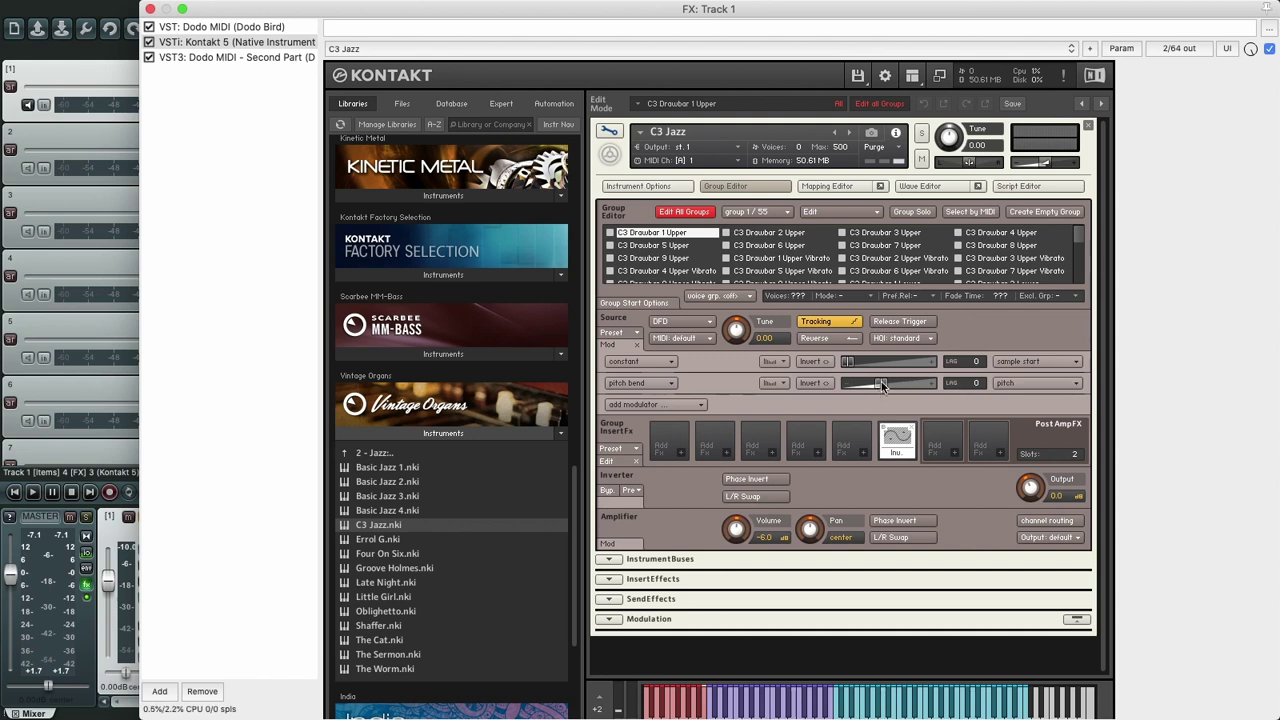
drag(881, 386, 955, 386)
- Add a second pitch bend modulator on pitch and push its depth to 12.0 st
click(636, 404)
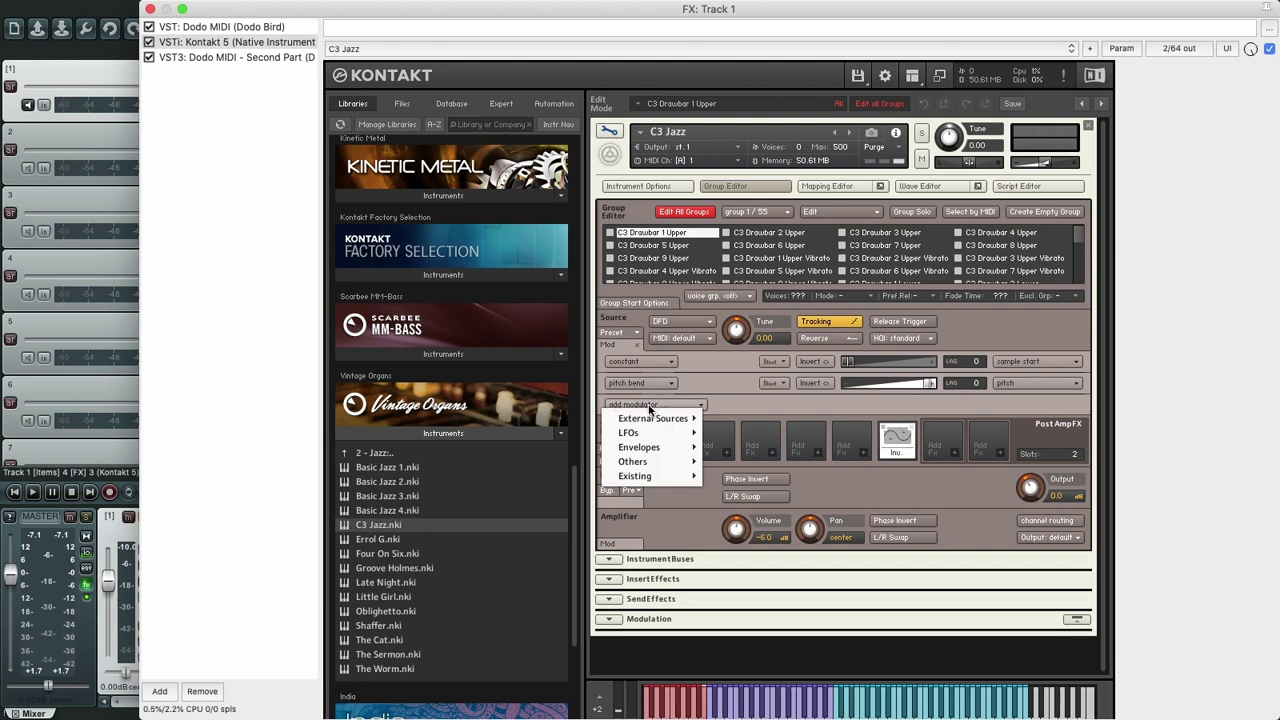
mouse_move(648, 421)
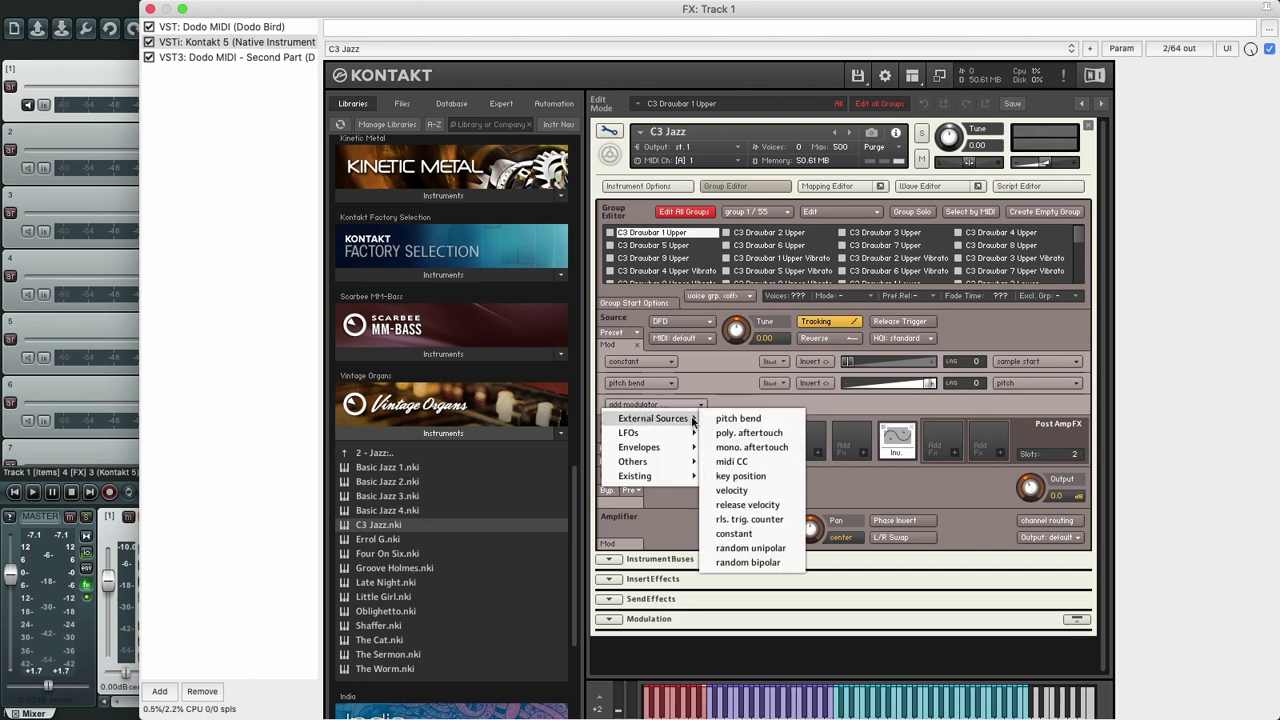
click(757, 419)
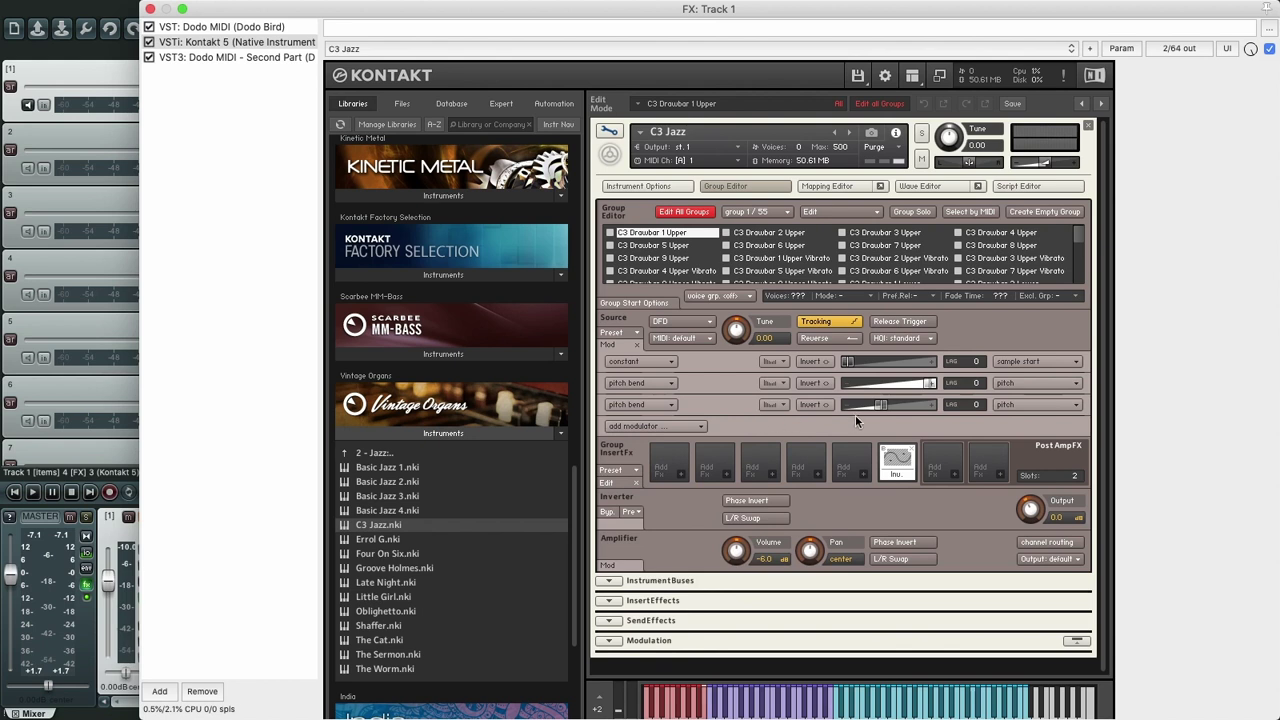
drag(880, 406, 938, 410)
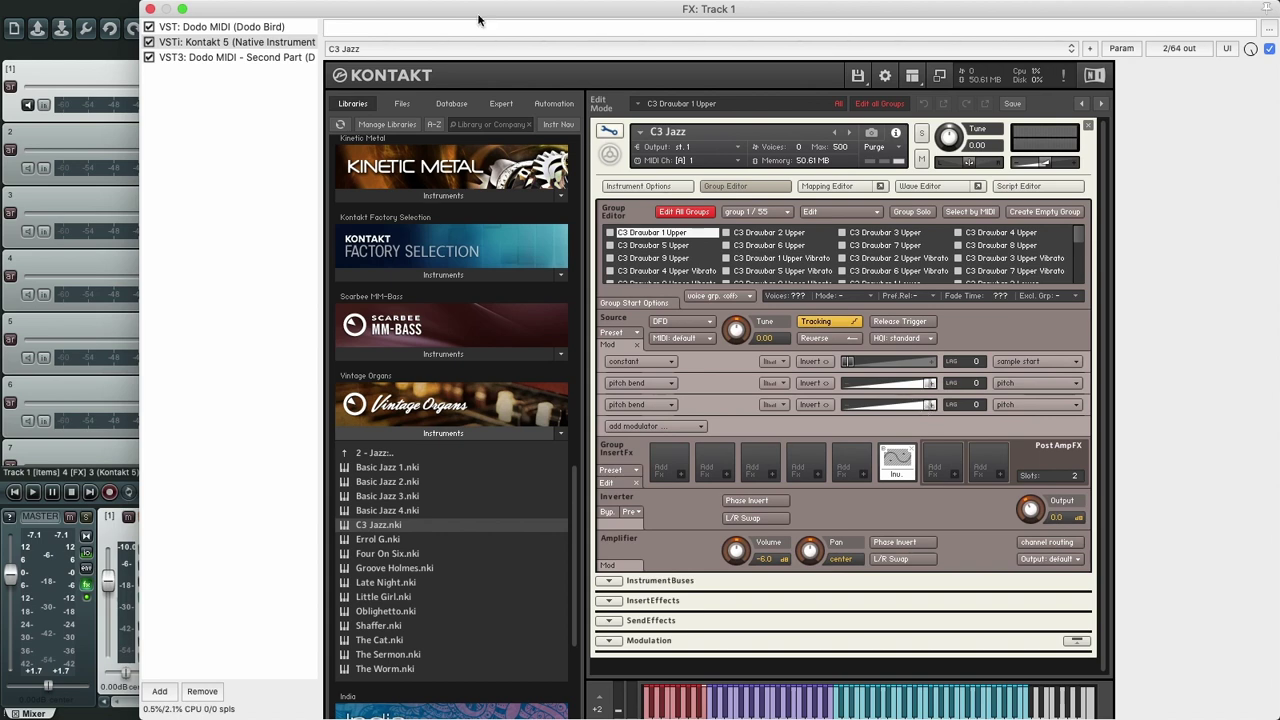
- Move the FX window down, bypass Track 1's effects, and play then stop the dry vocal
drag(474, 7, 450, 134)
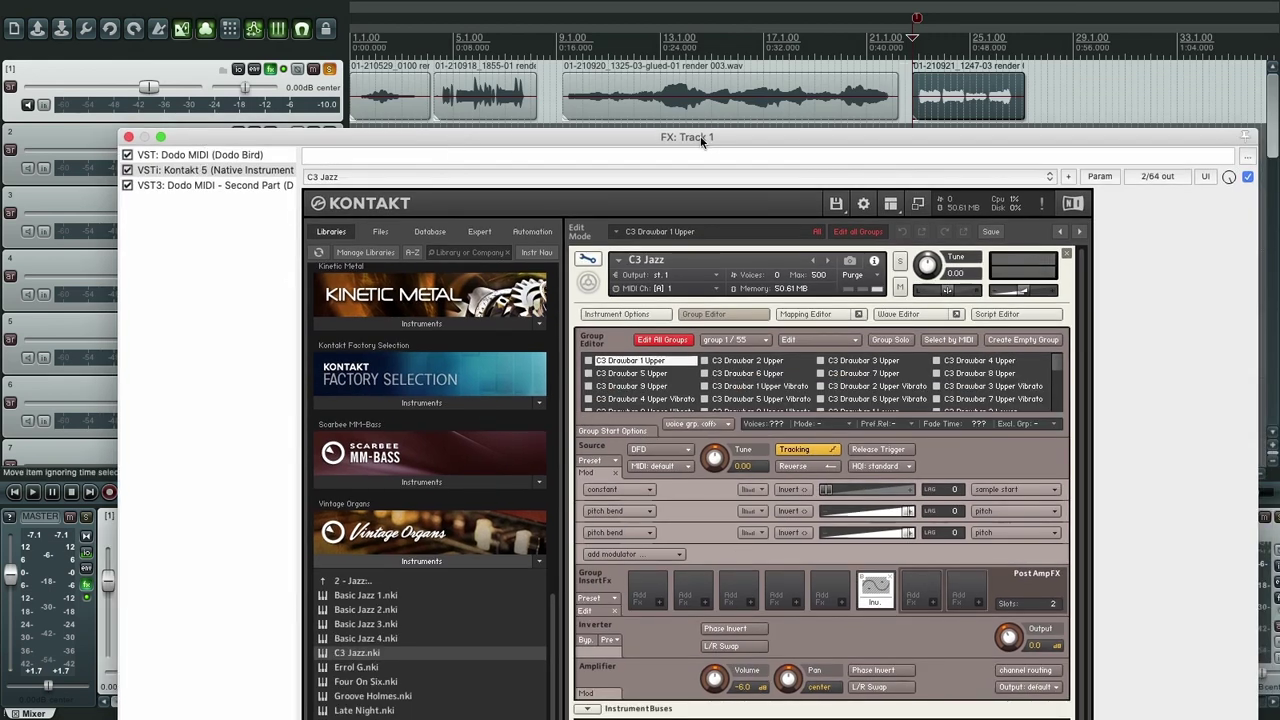
drag(701, 140, 704, 145)
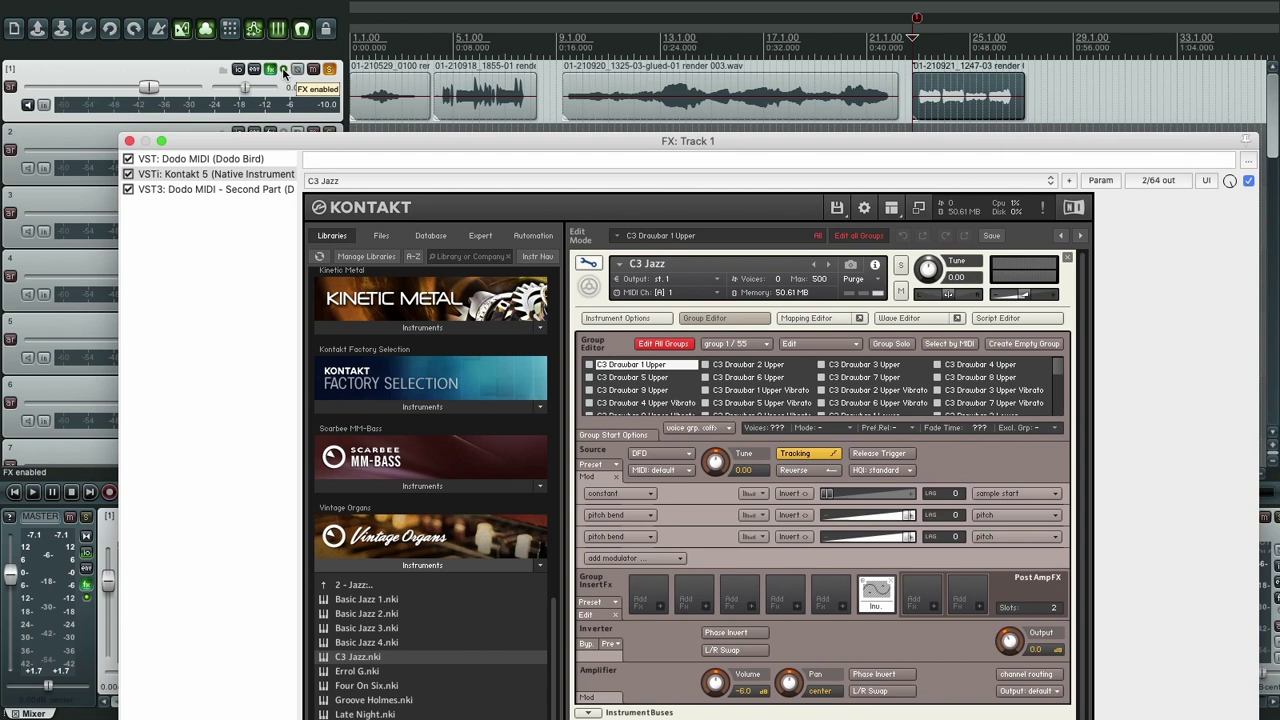
click(284, 70)
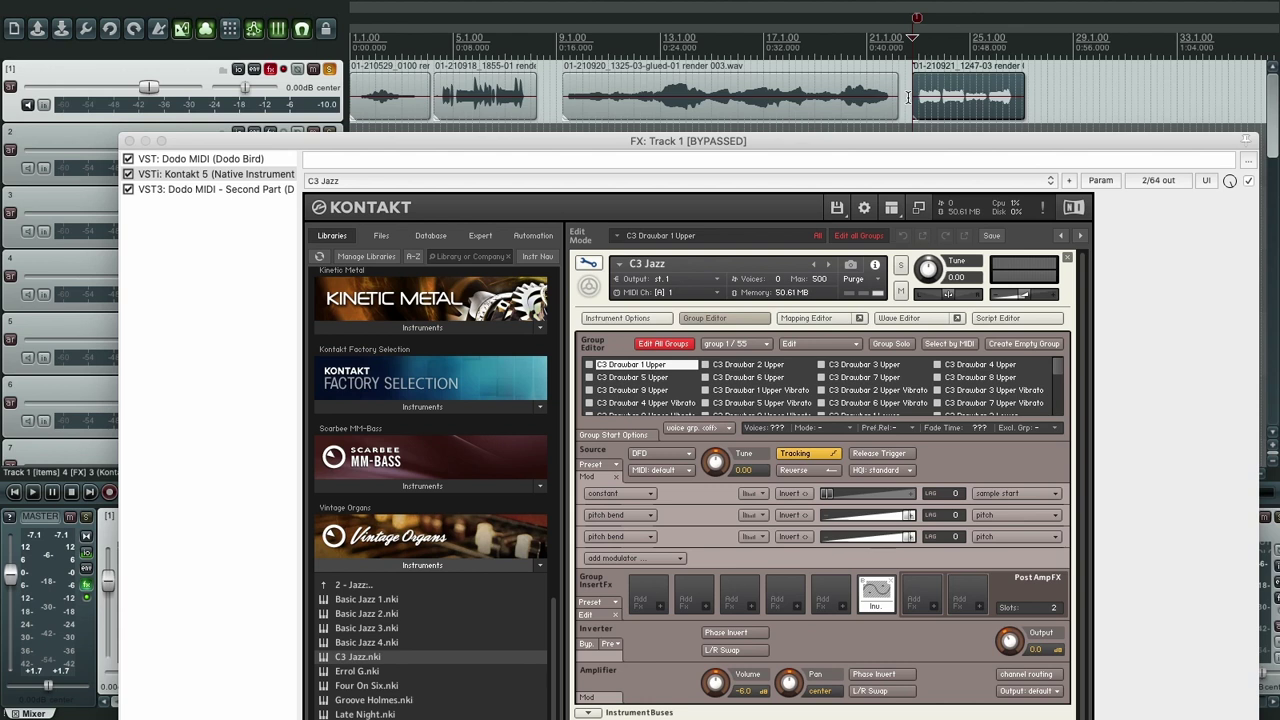
key(space)
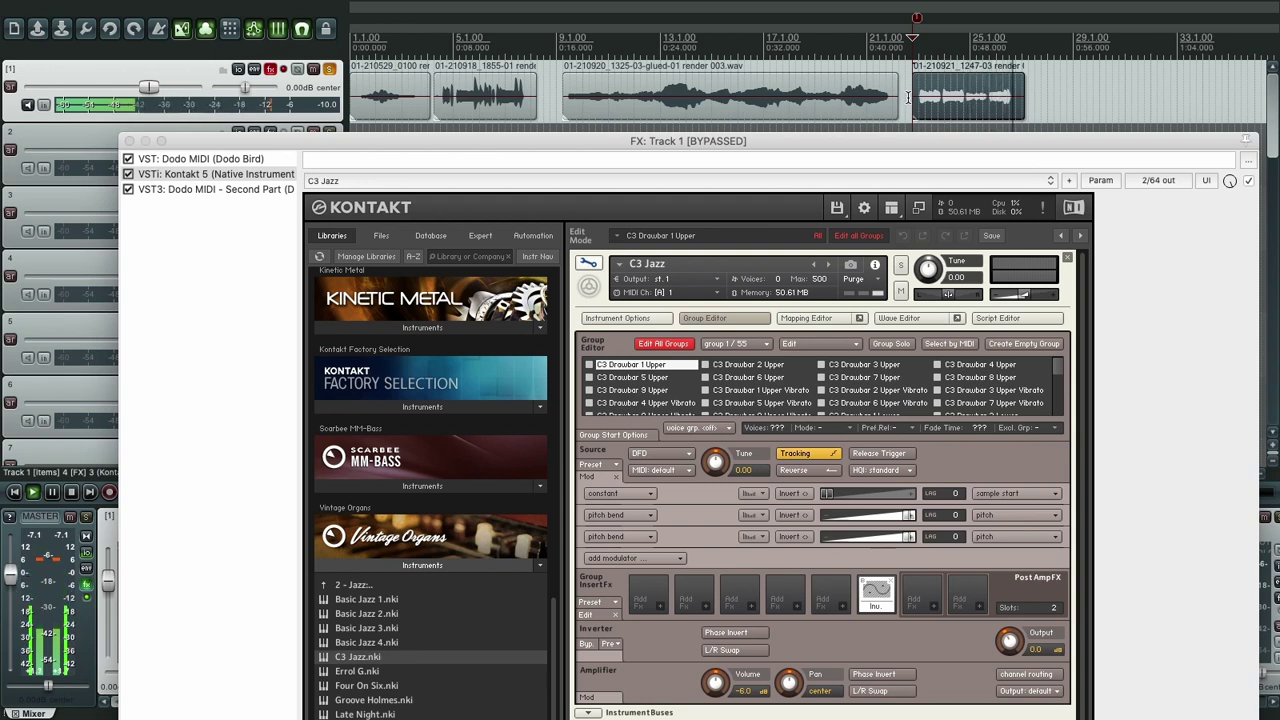
key(space)
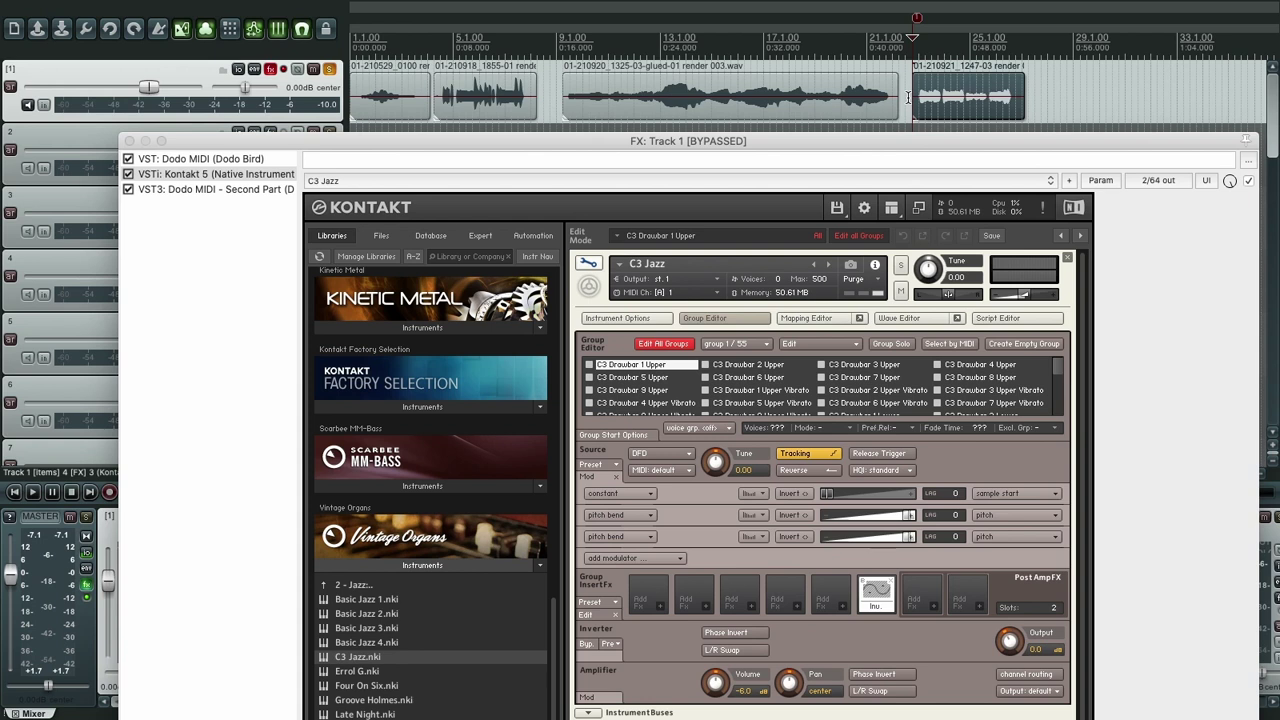
- Re-enable Track 1's effects and play the vocal through Kontakt
click(281, 70)
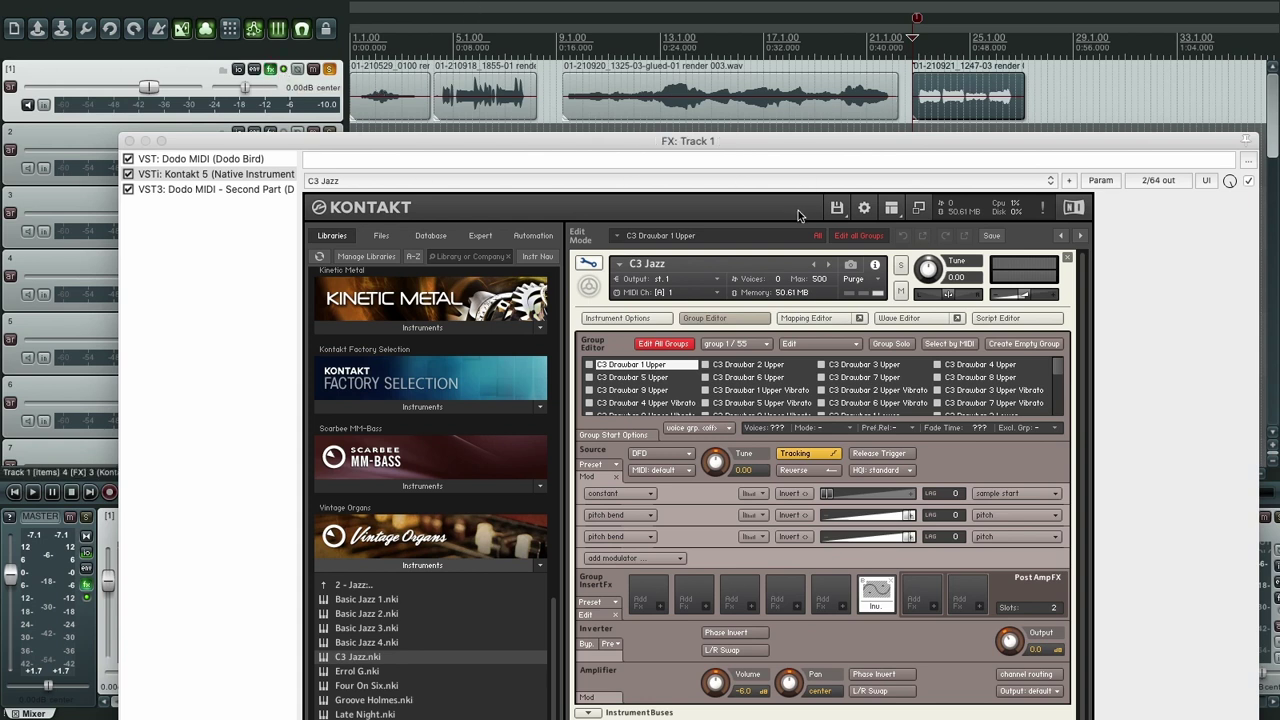
key(space)
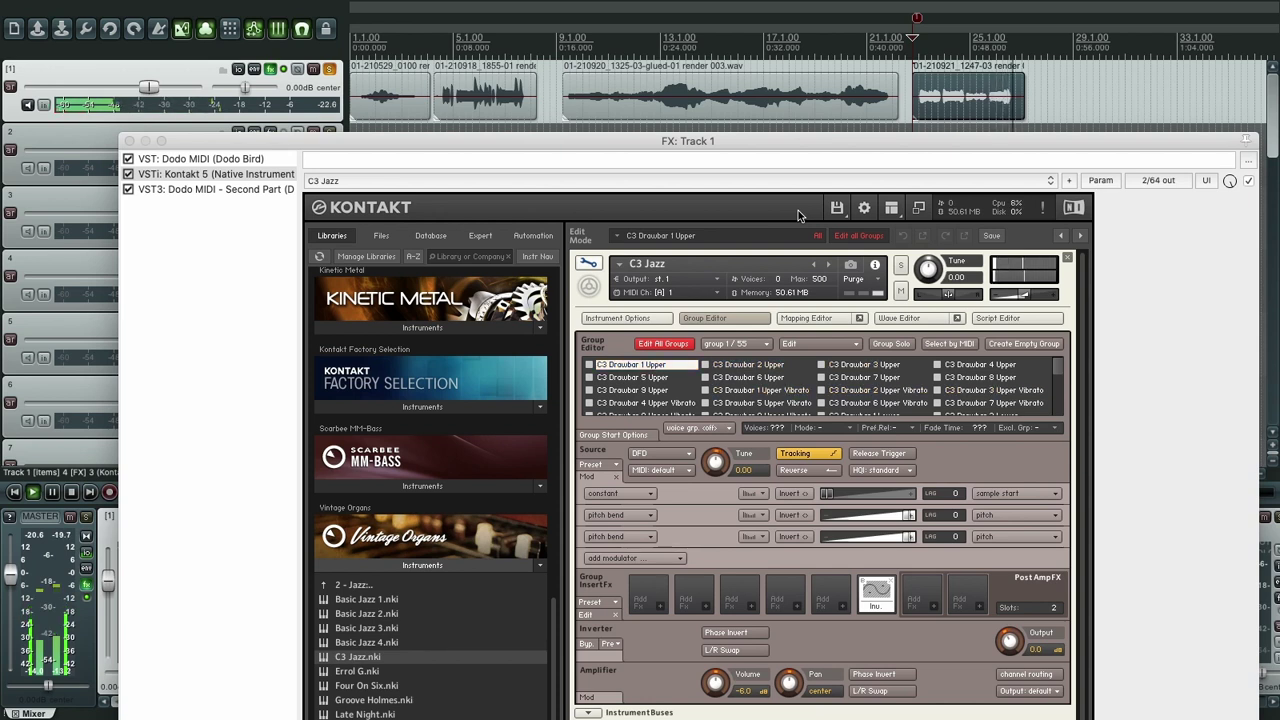
- Raise Dodo MIDI's Octave from 0 to 1, then 2, auditioning each setting
click(207, 160)
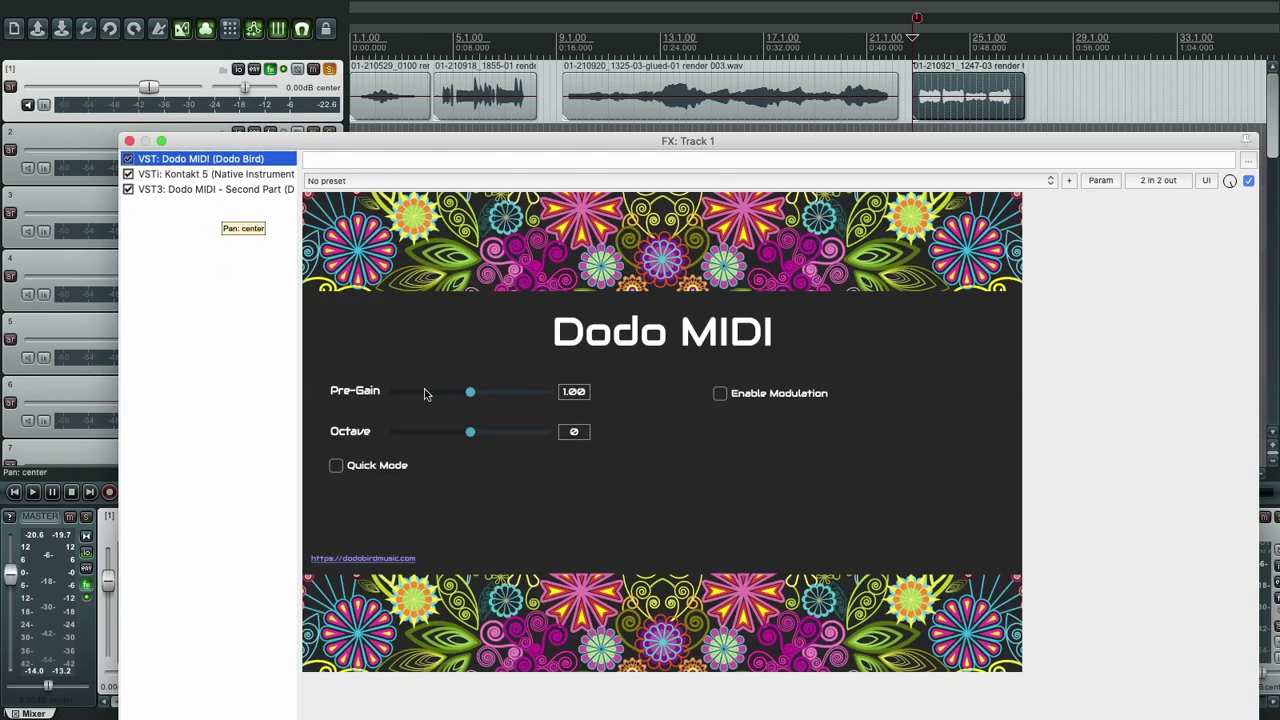
click(471, 433)
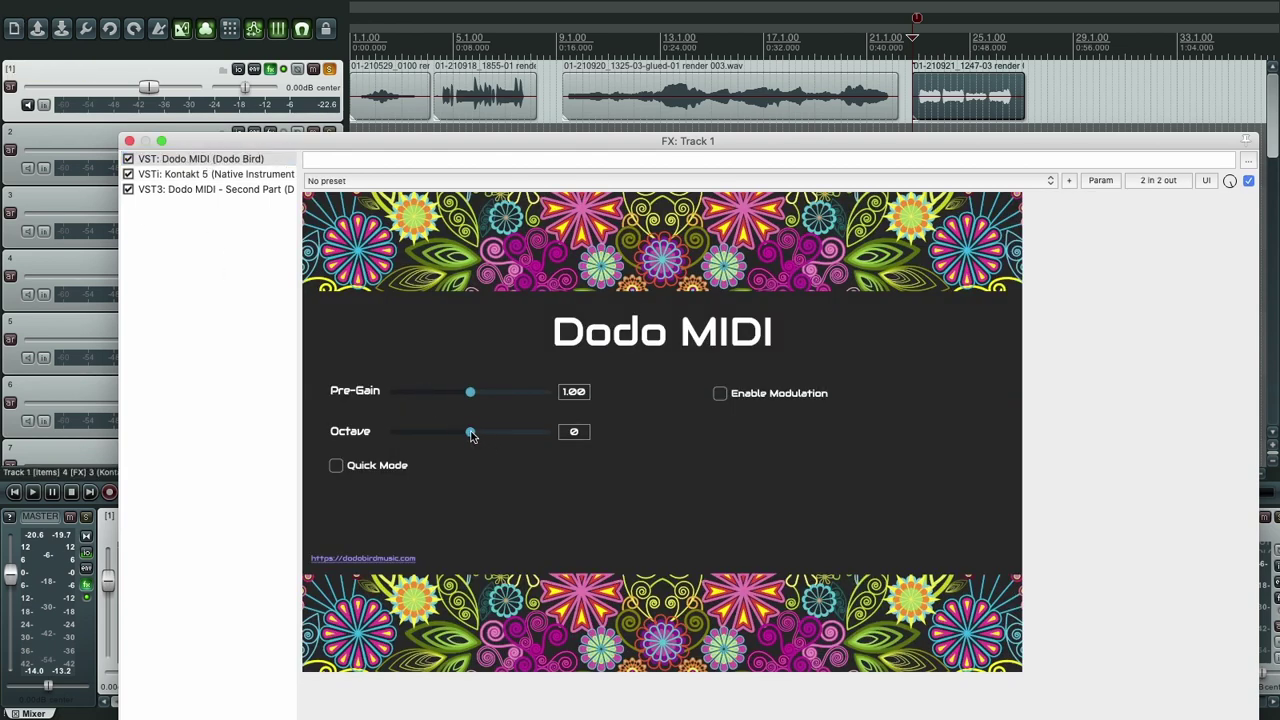
drag(481, 433, 493, 434)
key(space)
drag(492, 437, 510, 436)
key(space)
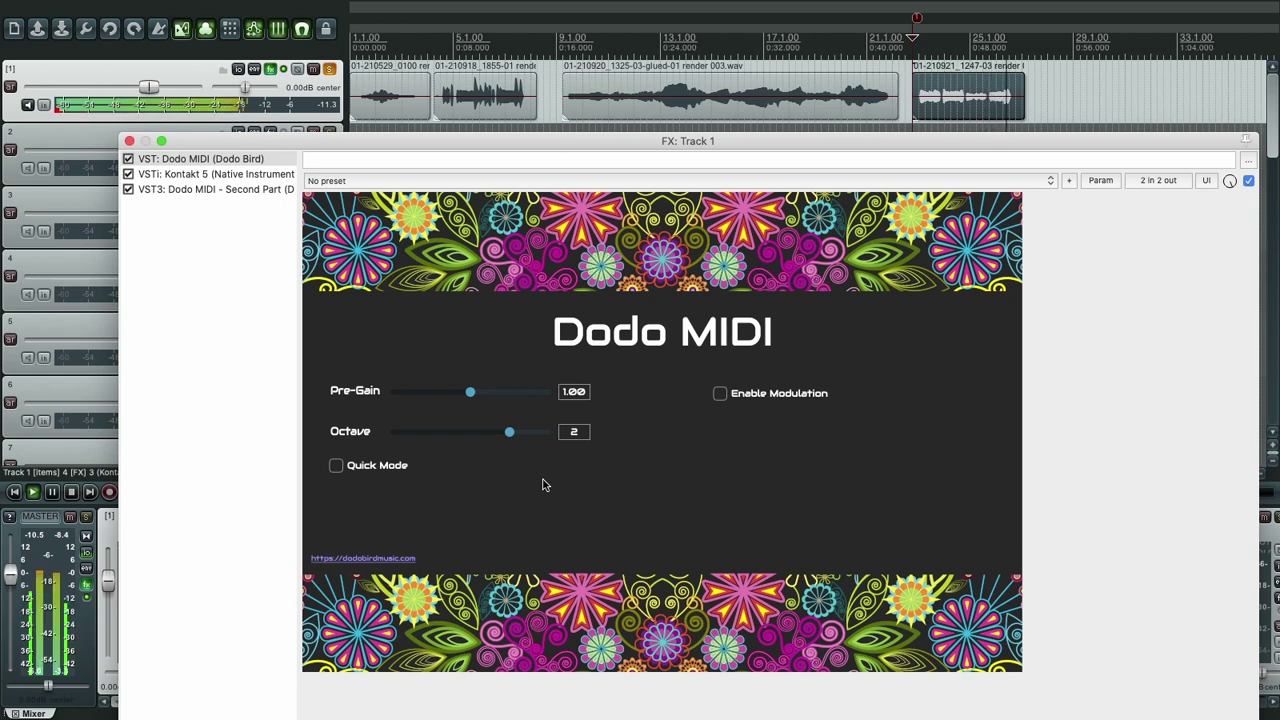
key(space)
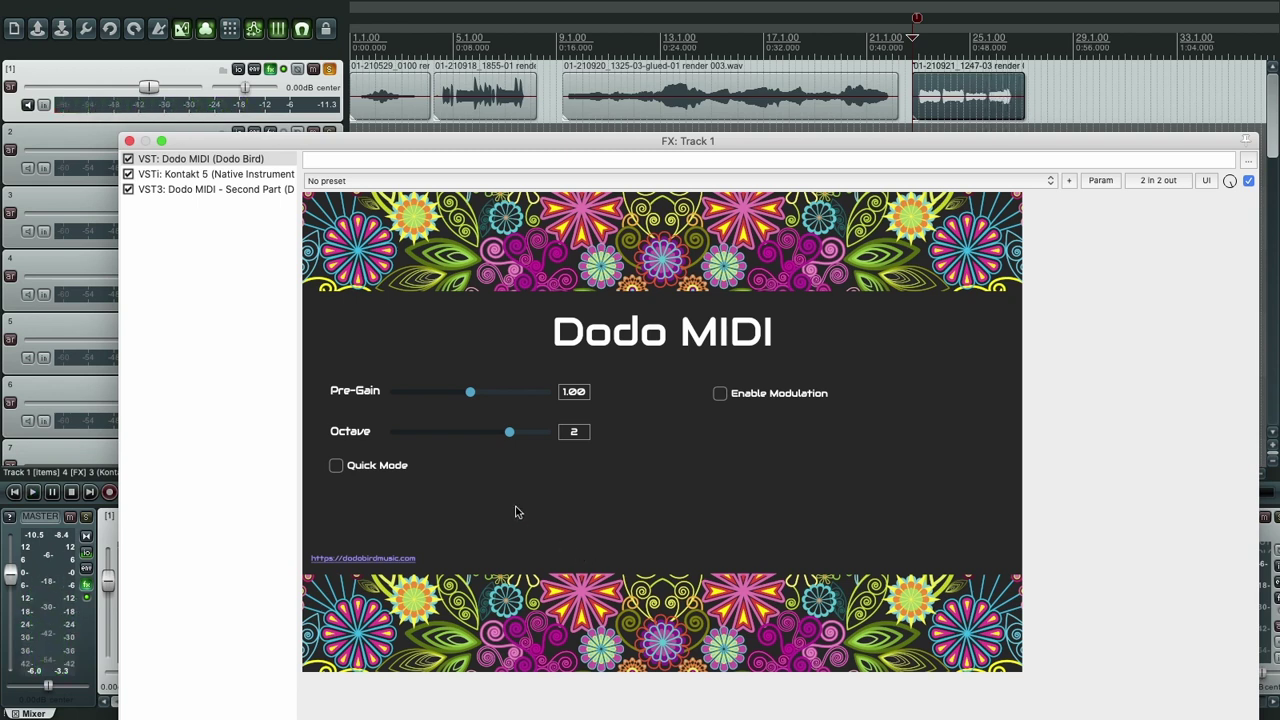
- Close the C3 Jazz instrument in Kontakt 5 without saving its changes
click(205, 175)
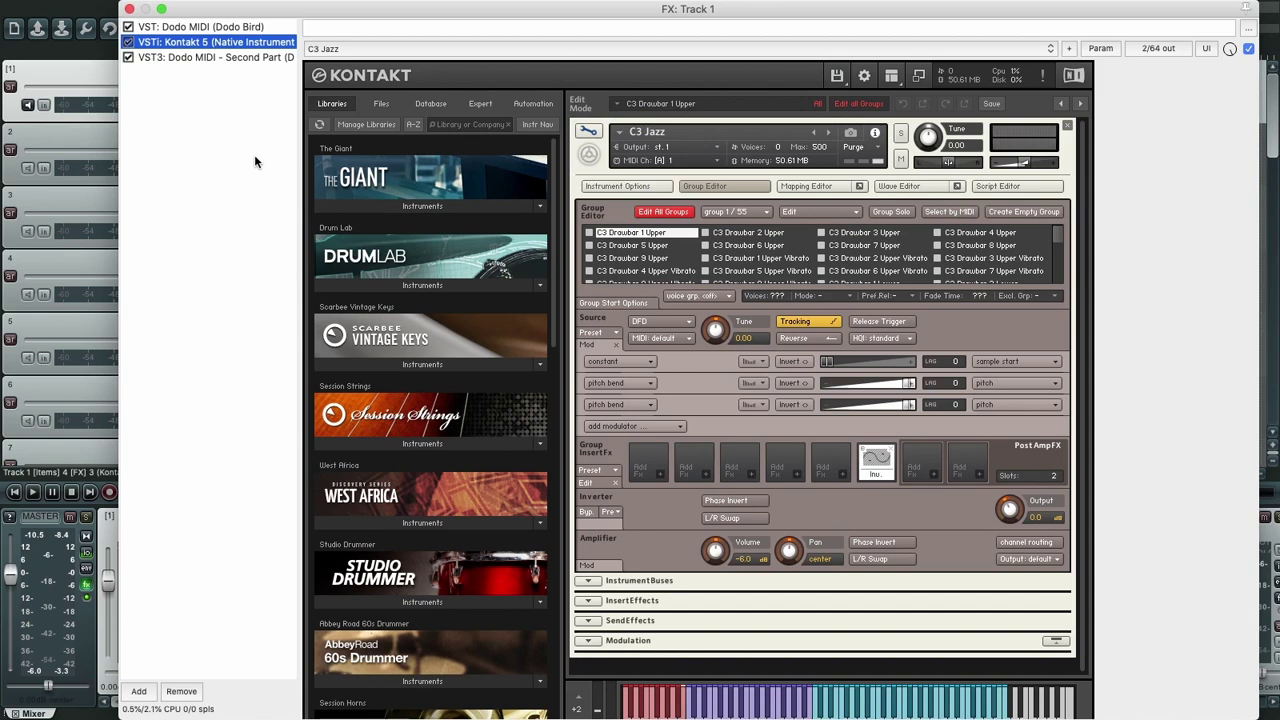
drag(265, 12, 229, 24)
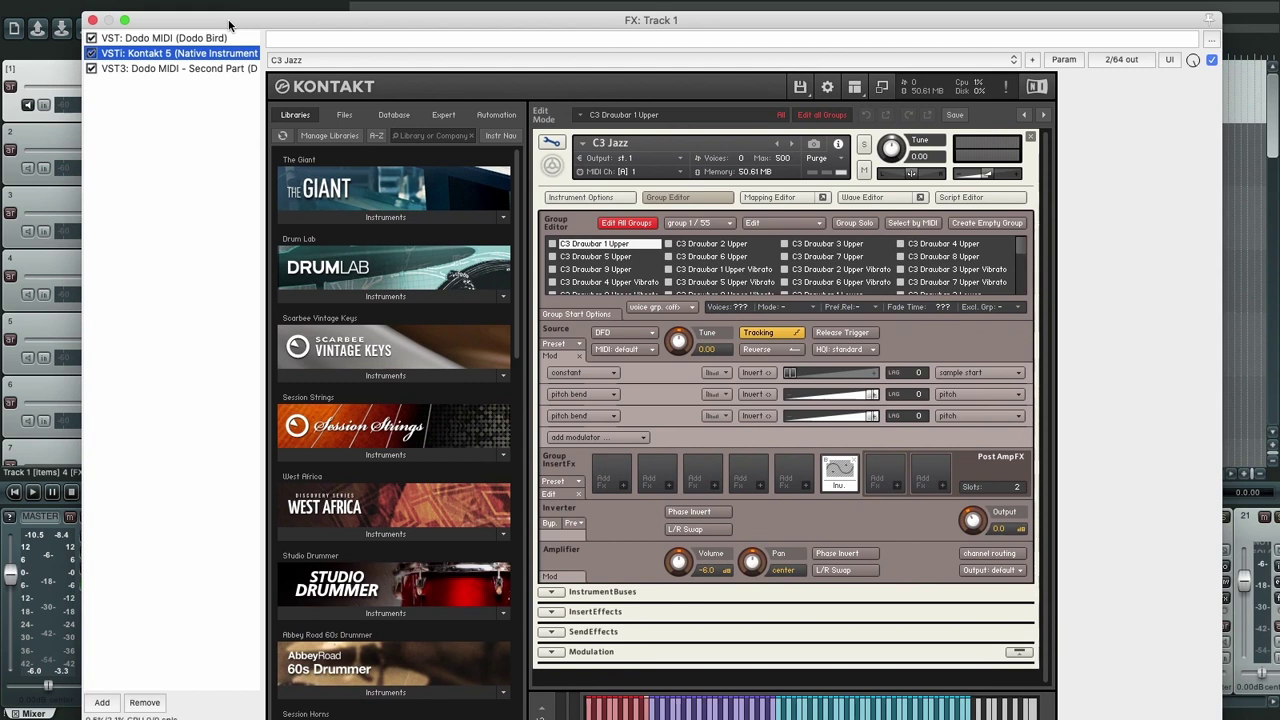
click(1032, 137)
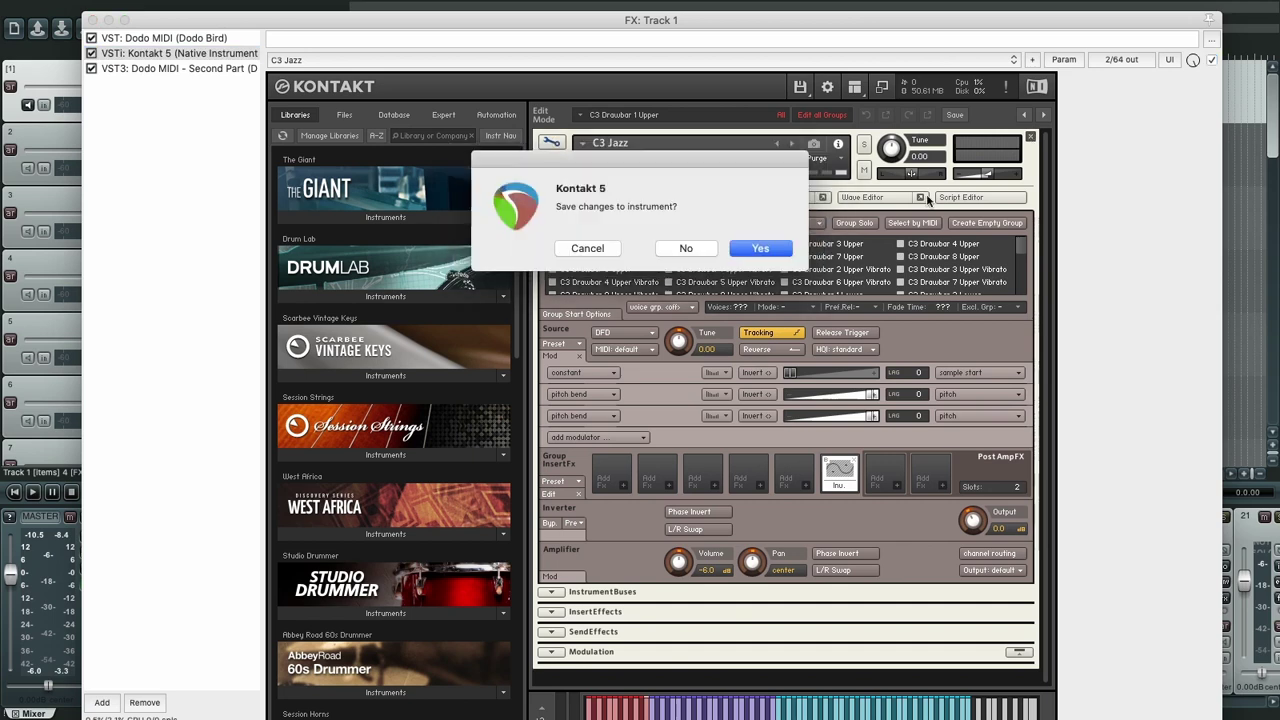
click(689, 249)
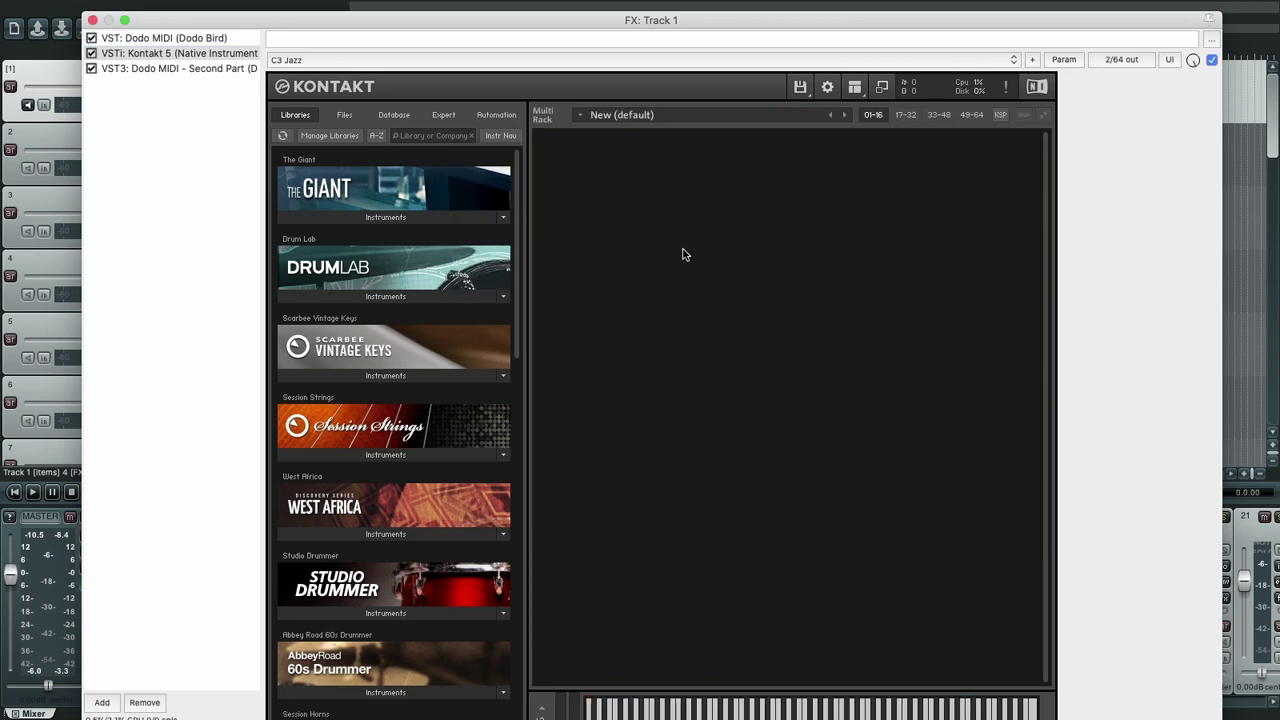
- Expand the Factory Library instrument folders in Kontakt's Libraries browser
drag(518, 204, 534, 480)
click(348, 545)
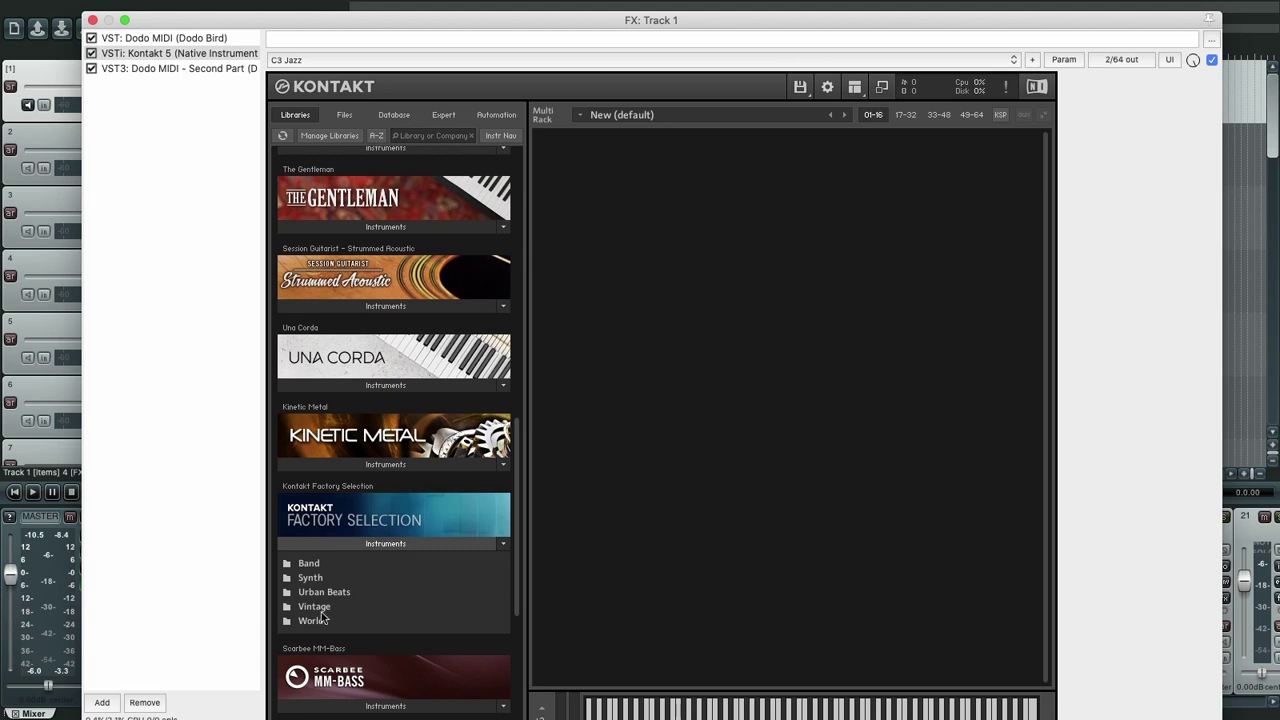
scroll(332, 606, down, 2)
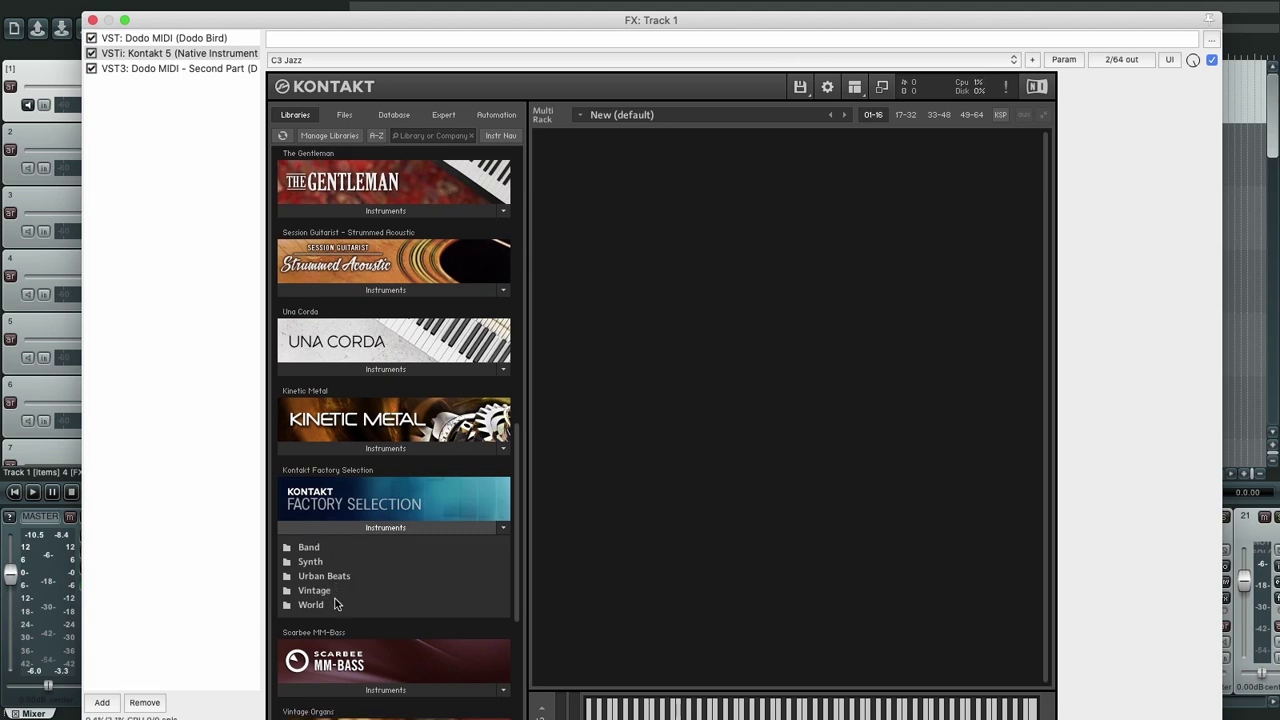
click(374, 512)
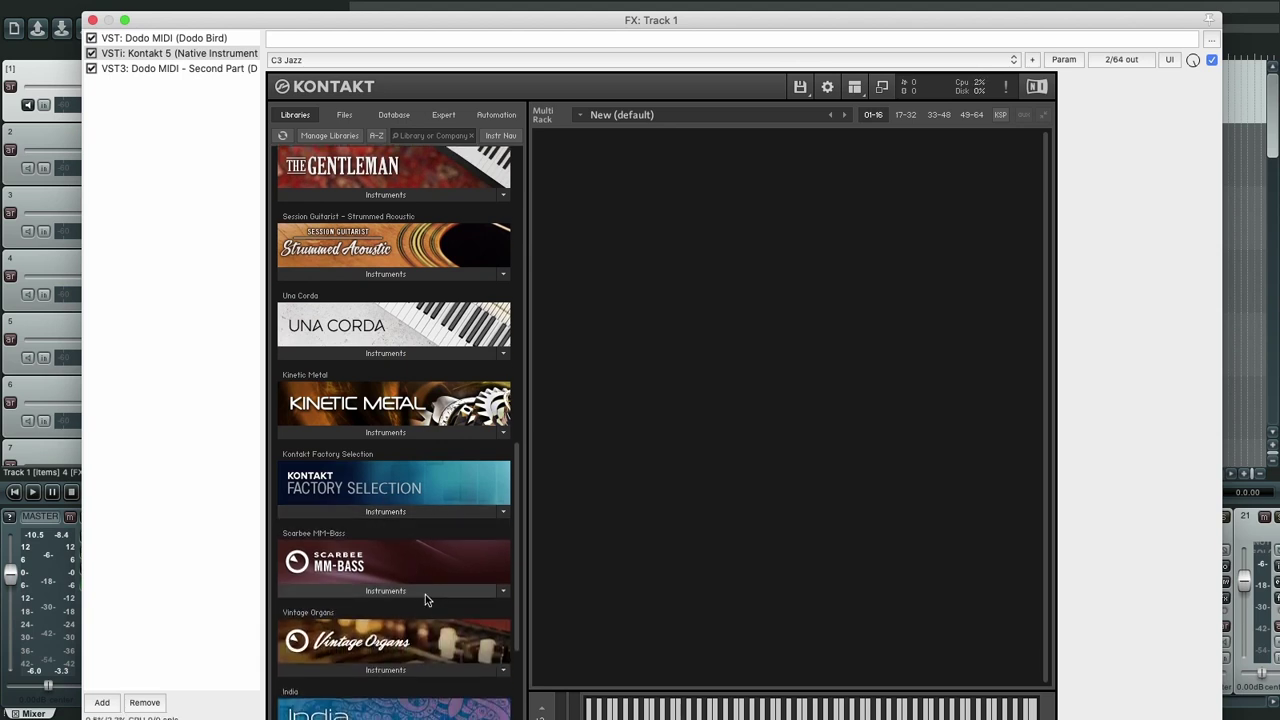
scroll(408, 597, down, 10)
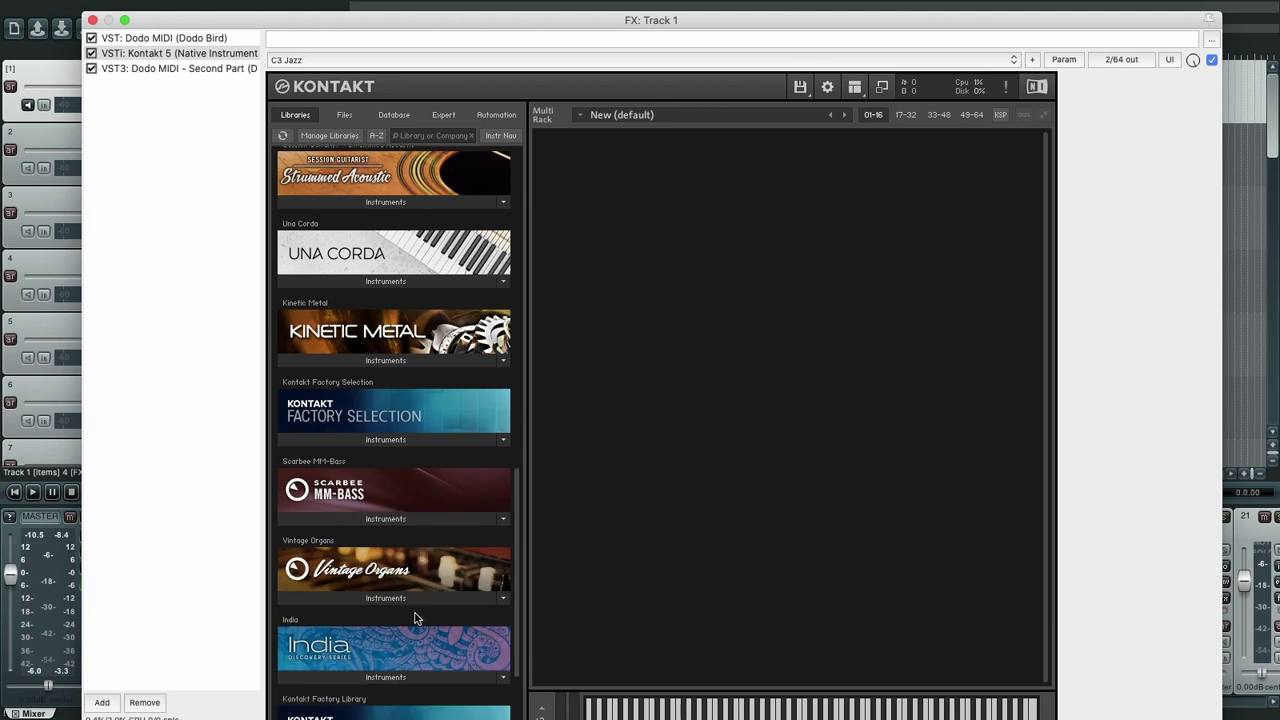
click(378, 630)
scroll(376, 627, down, 5)
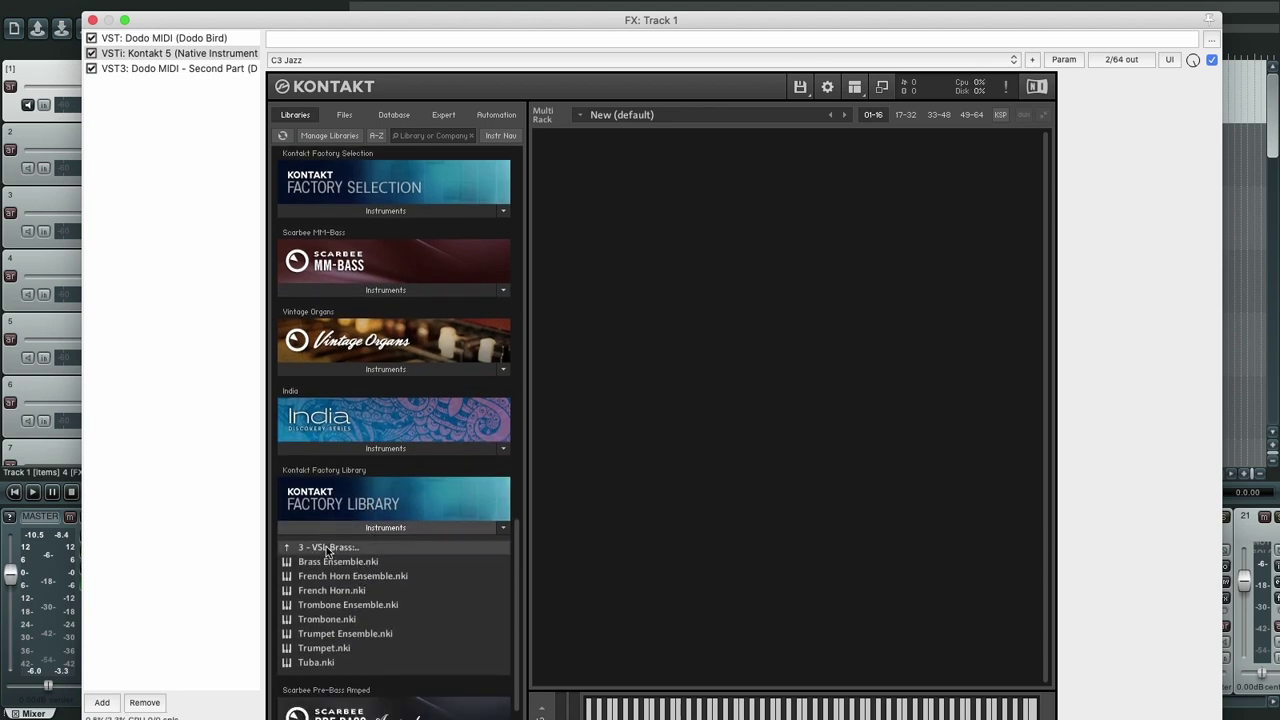
- Navigate to Orchestral > 3 - VSL Brass and select Trumpet.nki
double_click(314, 548)
double_click(318, 549)
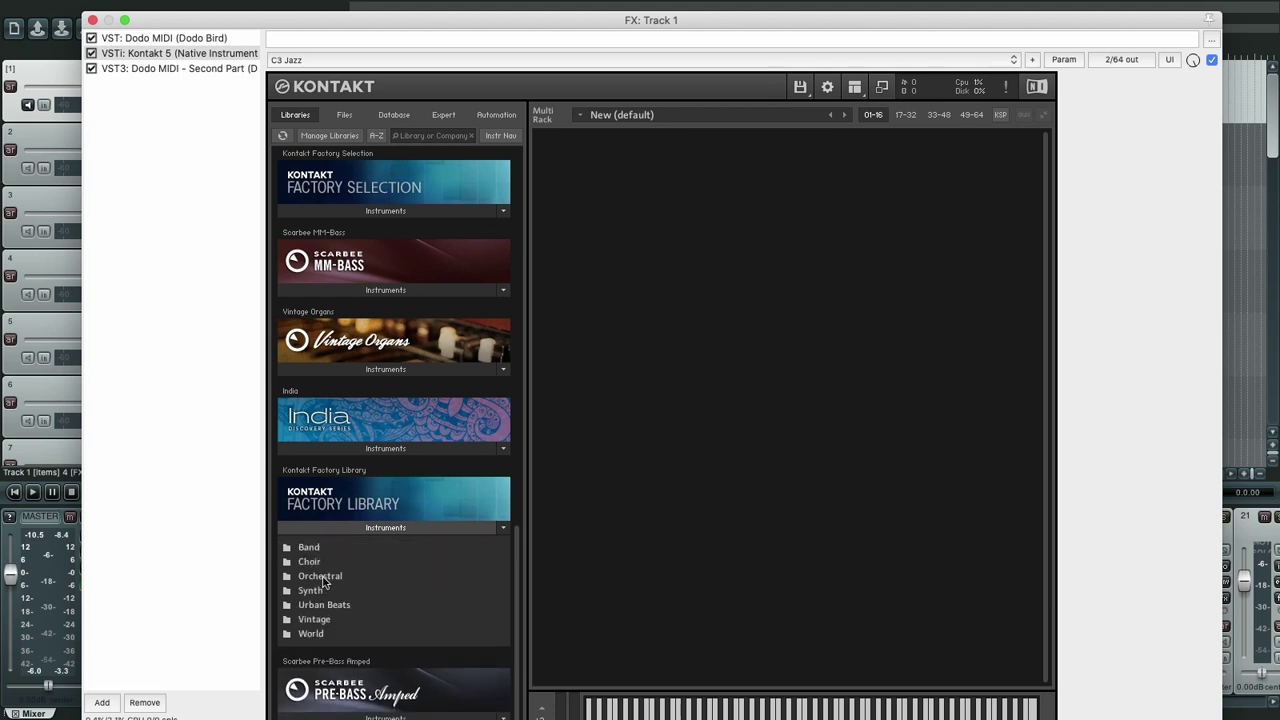
double_click(322, 577)
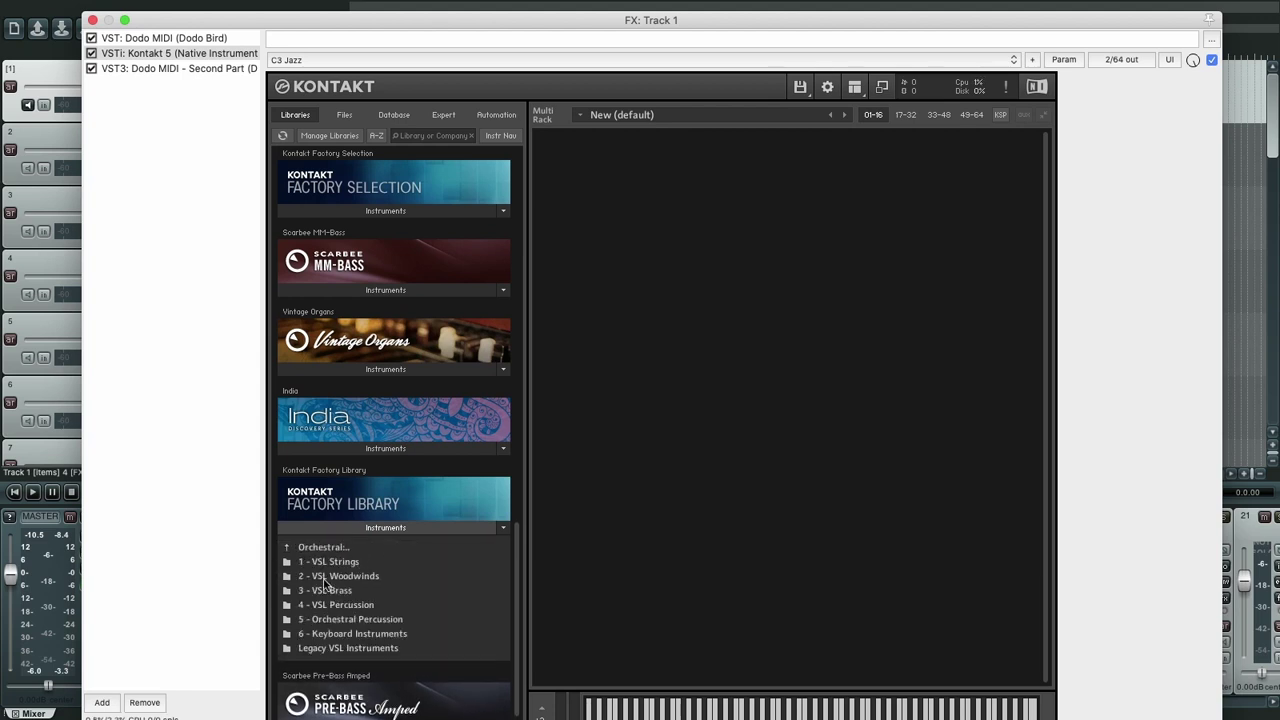
click(341, 592)
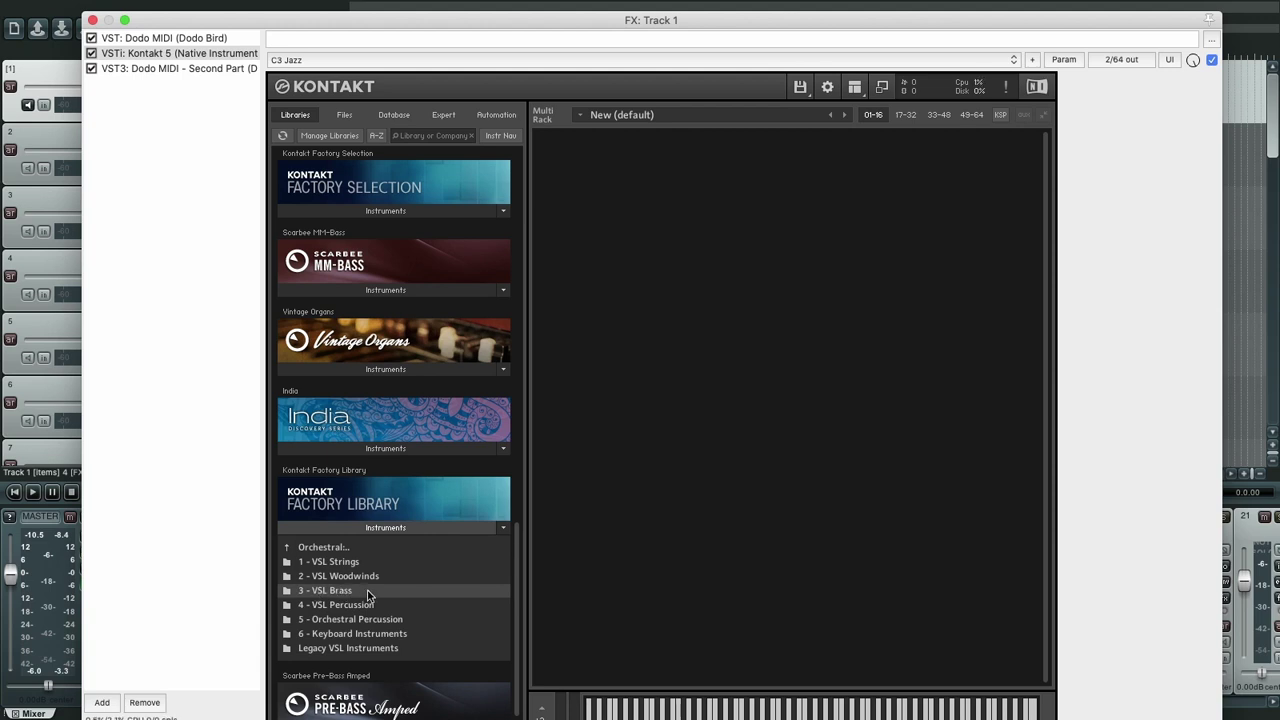
double_click(367, 592)
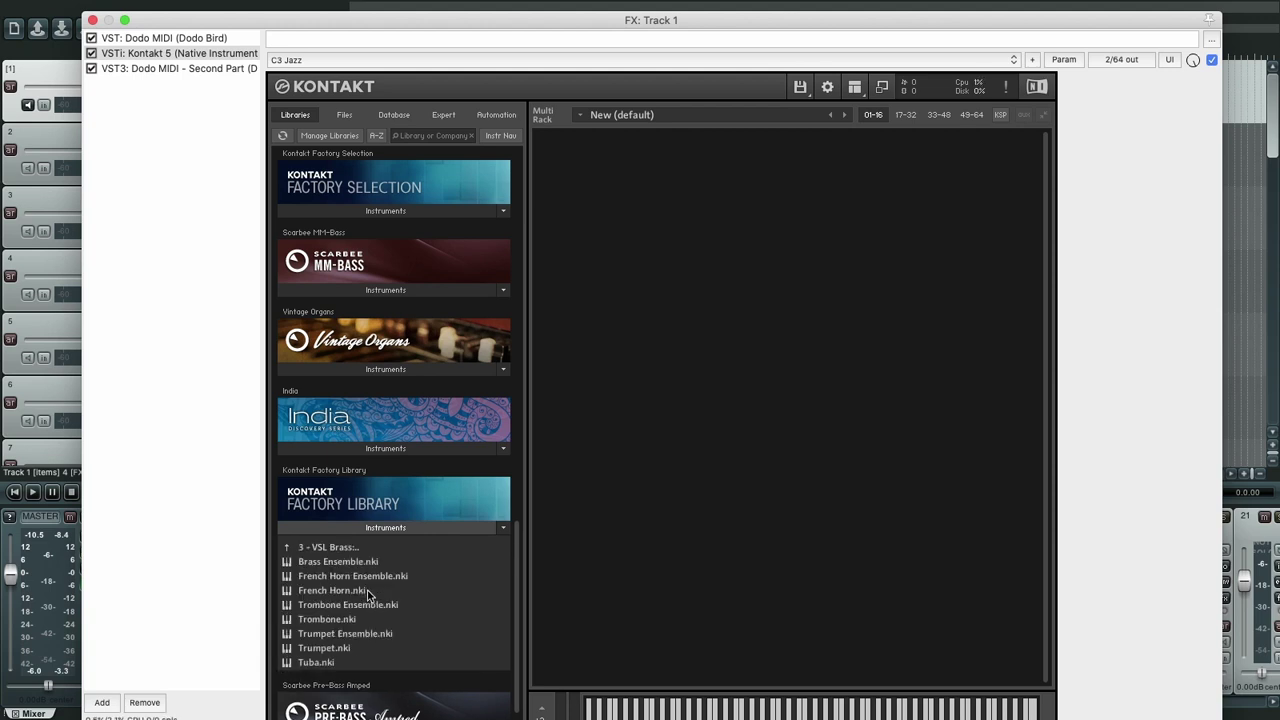
click(326, 649)
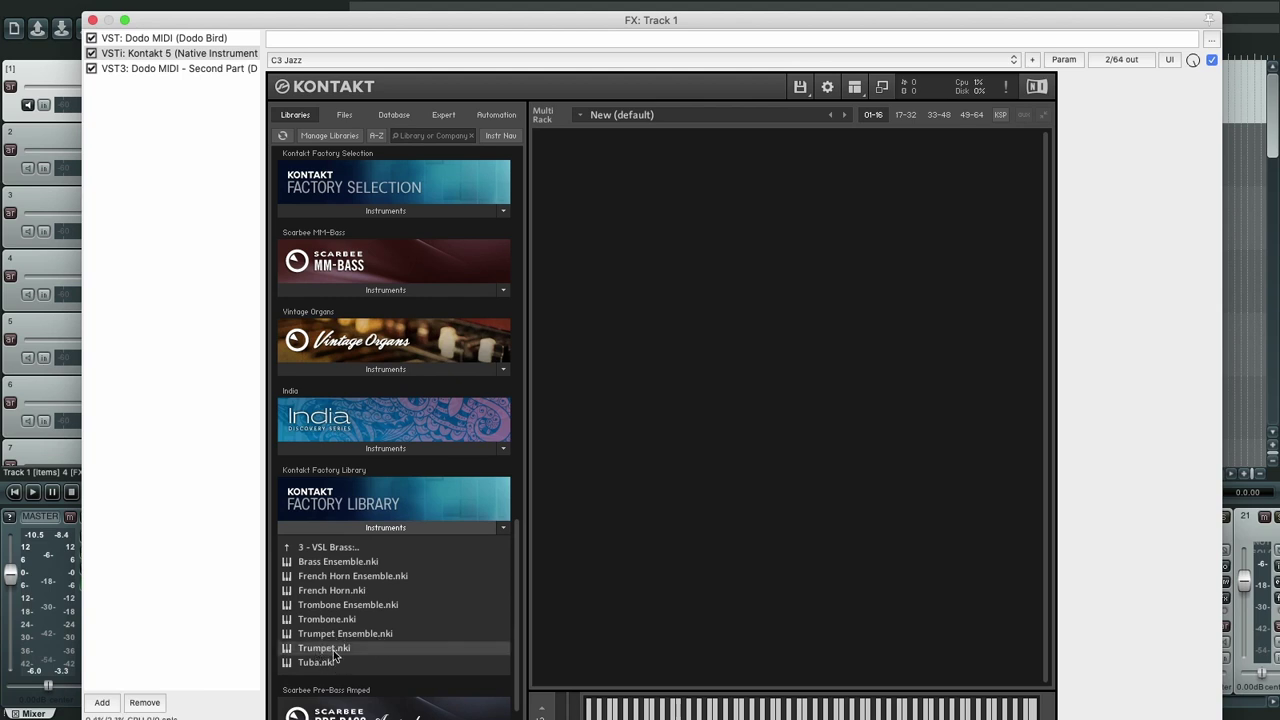
- Load Trumpet.nki and enter Edit Mode with Edit All Groups enabled in the Group Editor
double_click(335, 650)
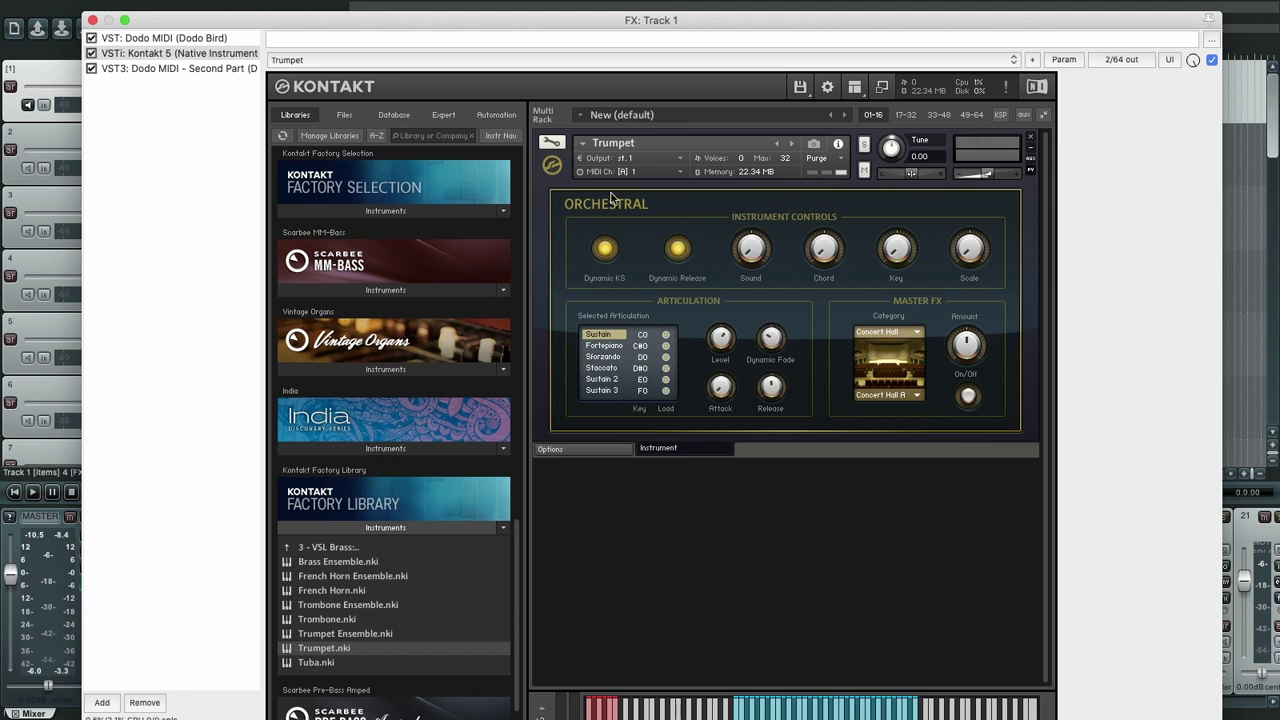
click(551, 144)
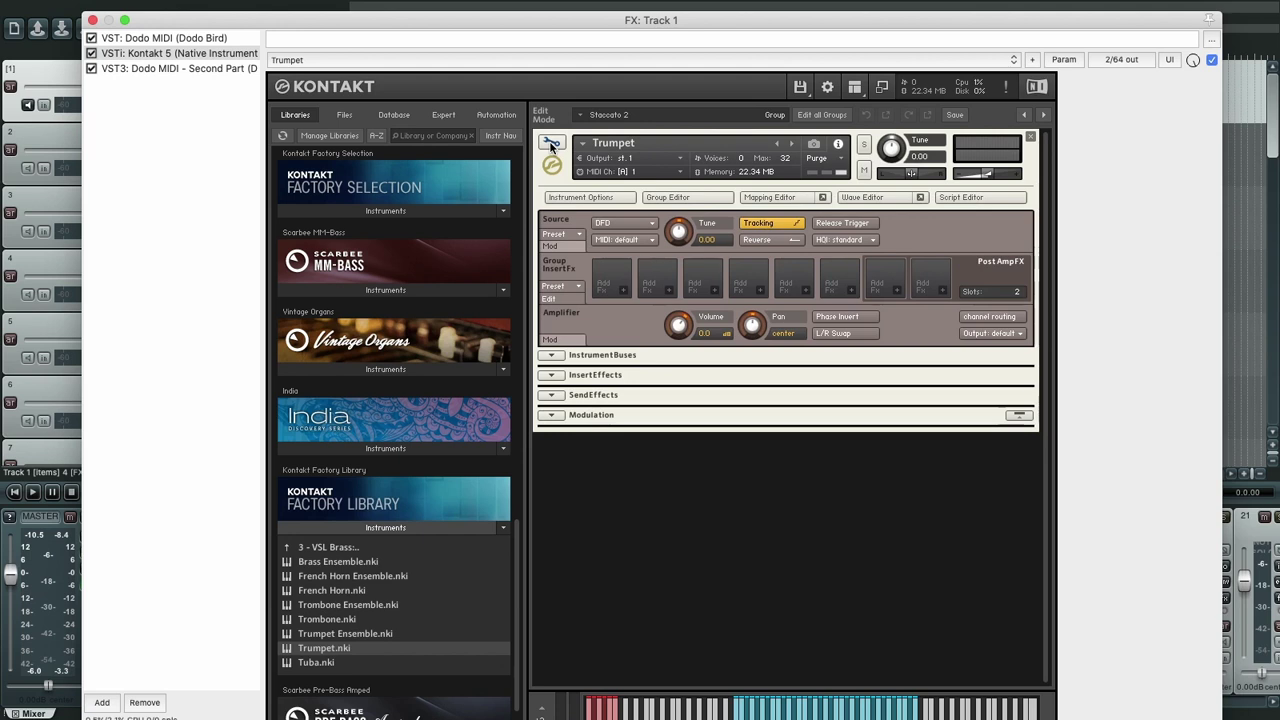
click(672, 199)
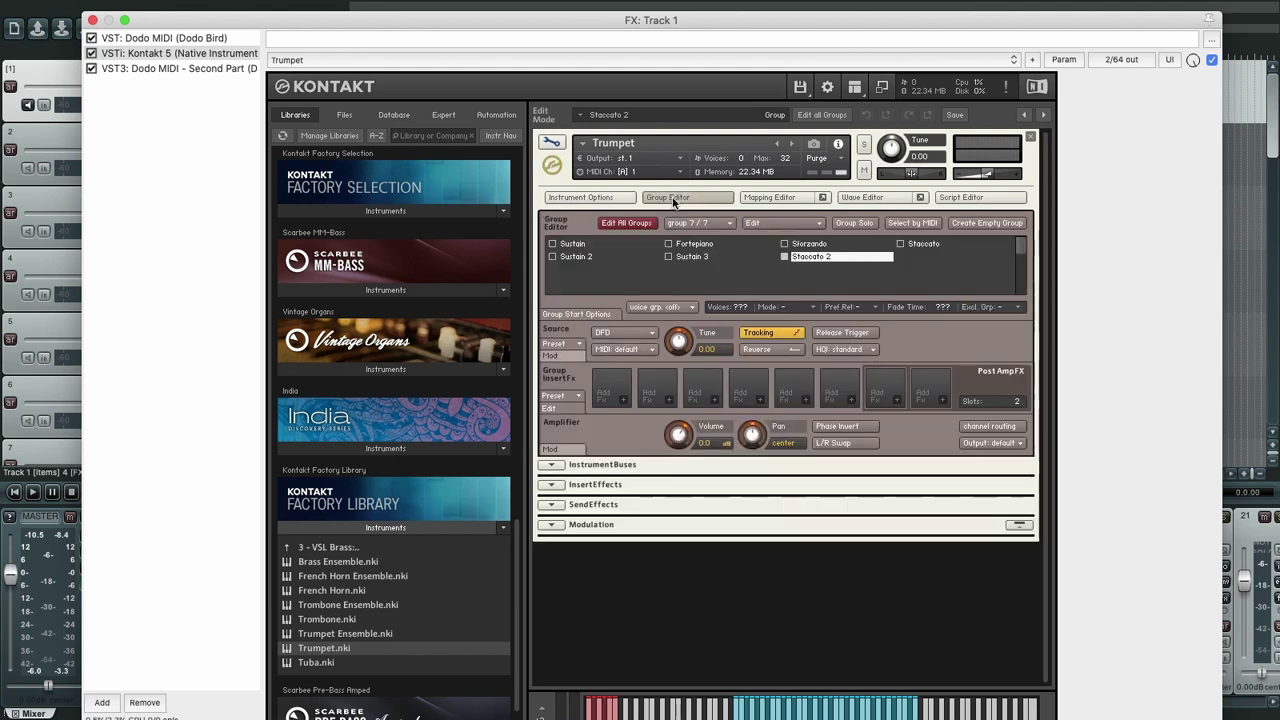
click(629, 224)
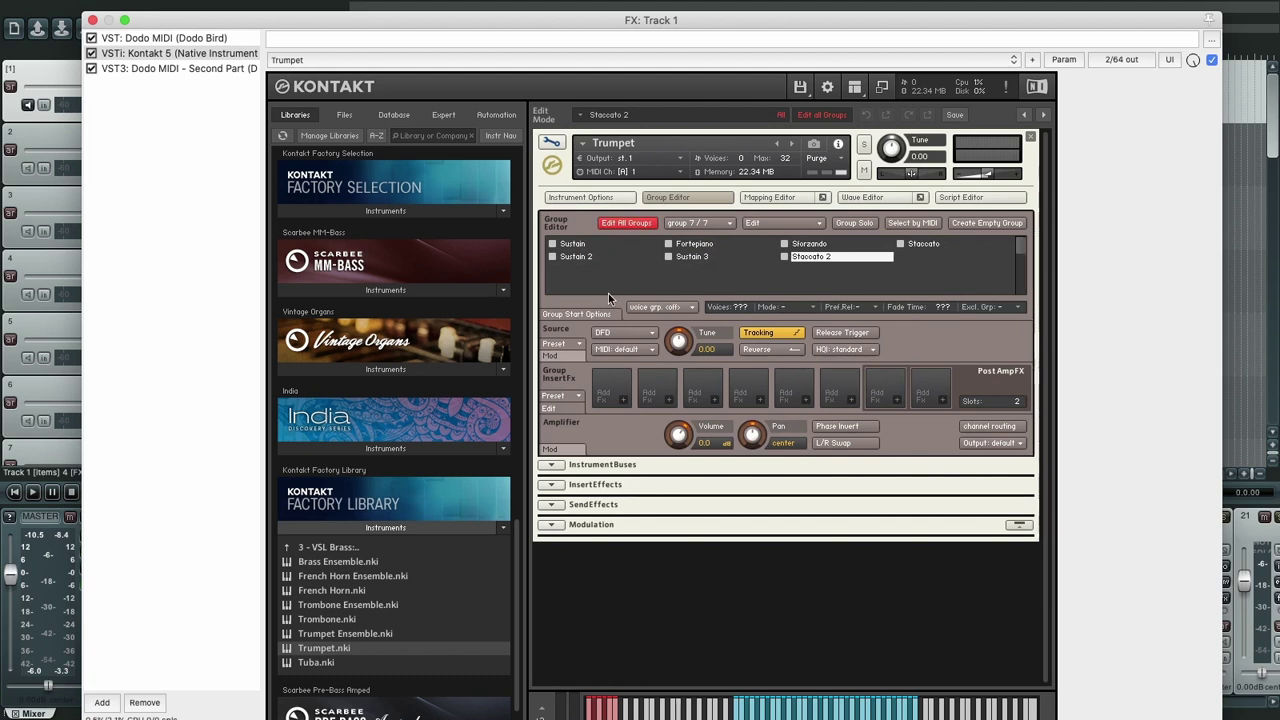
- Set the source pitch bend modulator to 12 semitones and add a second at 12 semitones
click(551, 356)
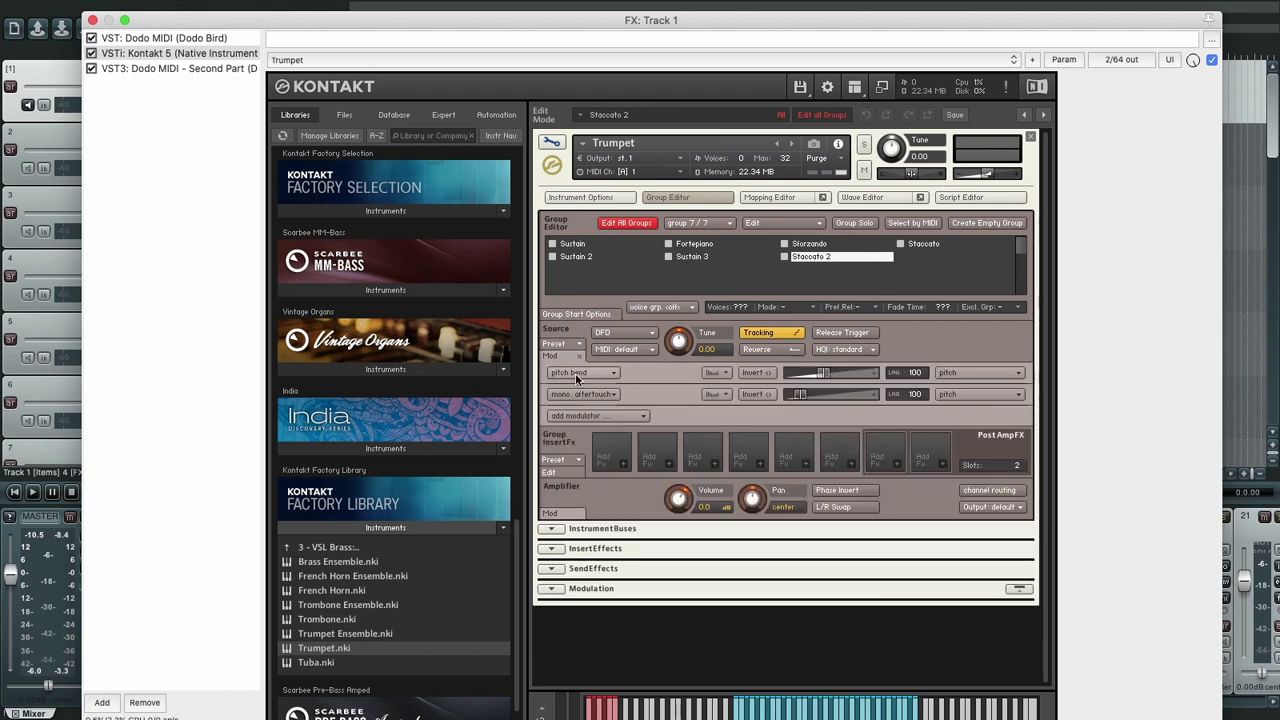
mouse_move(825, 375)
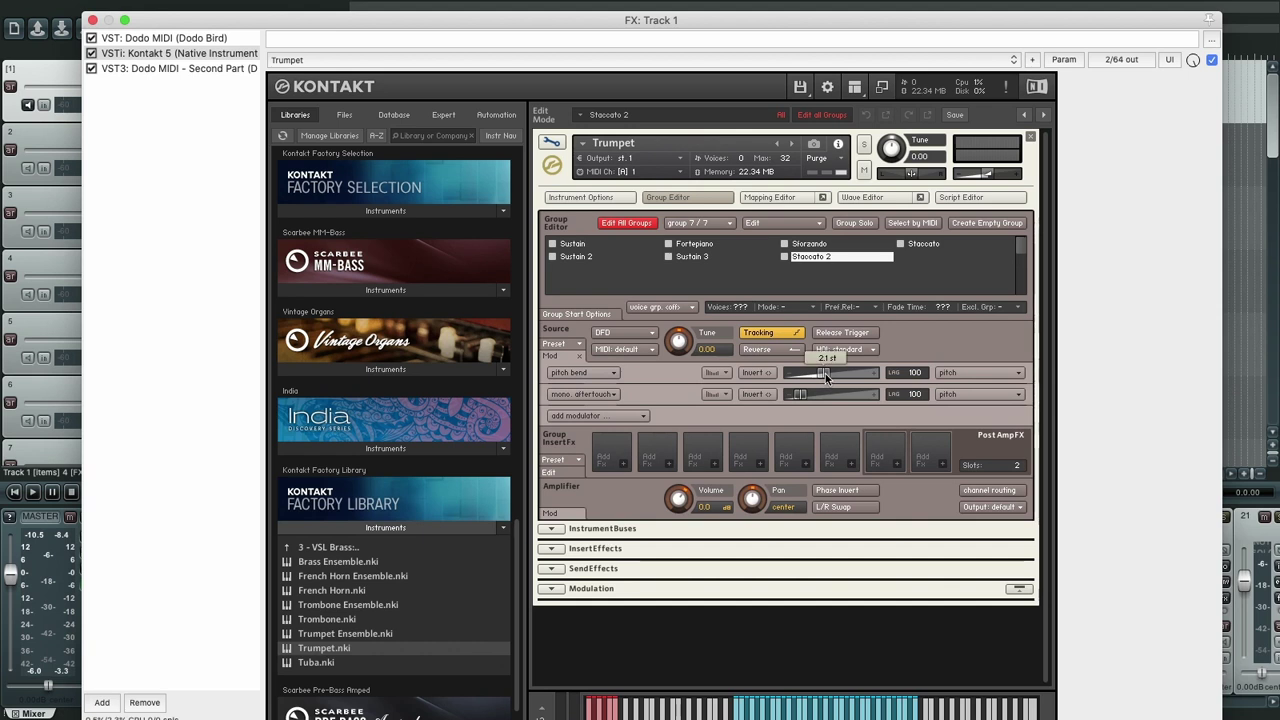
drag(825, 373, 1012, 376)
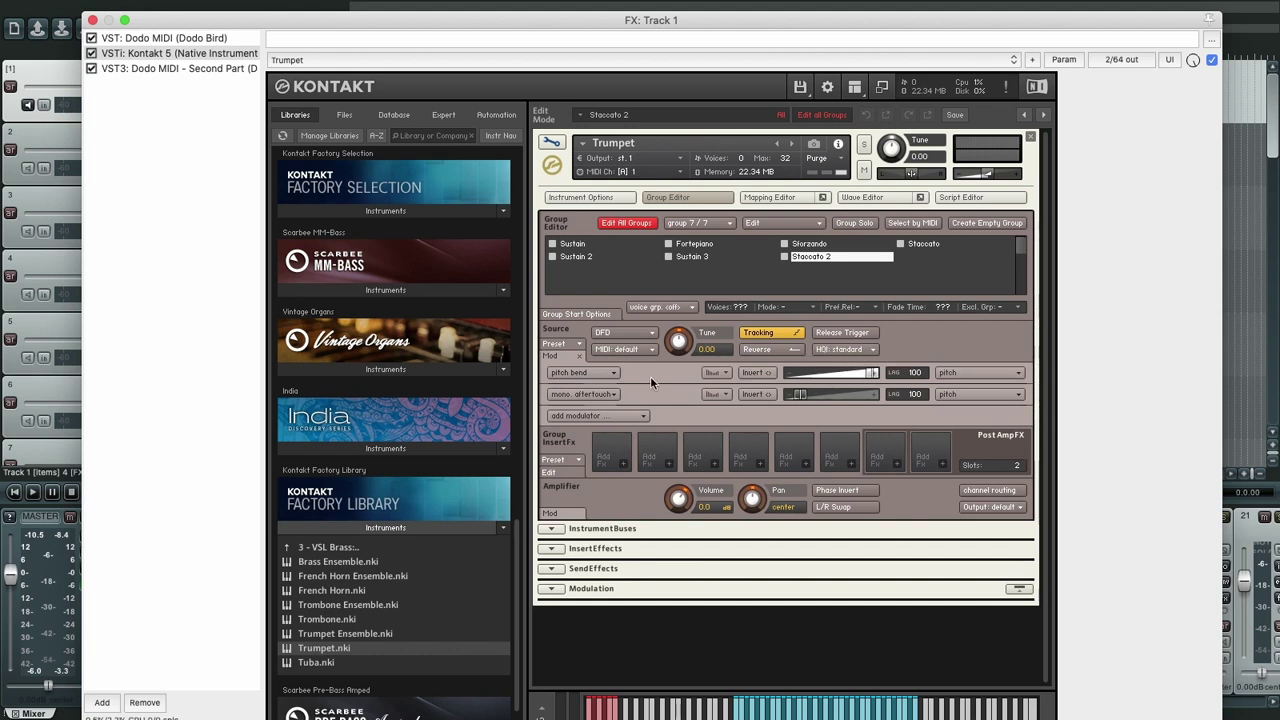
click(569, 419)
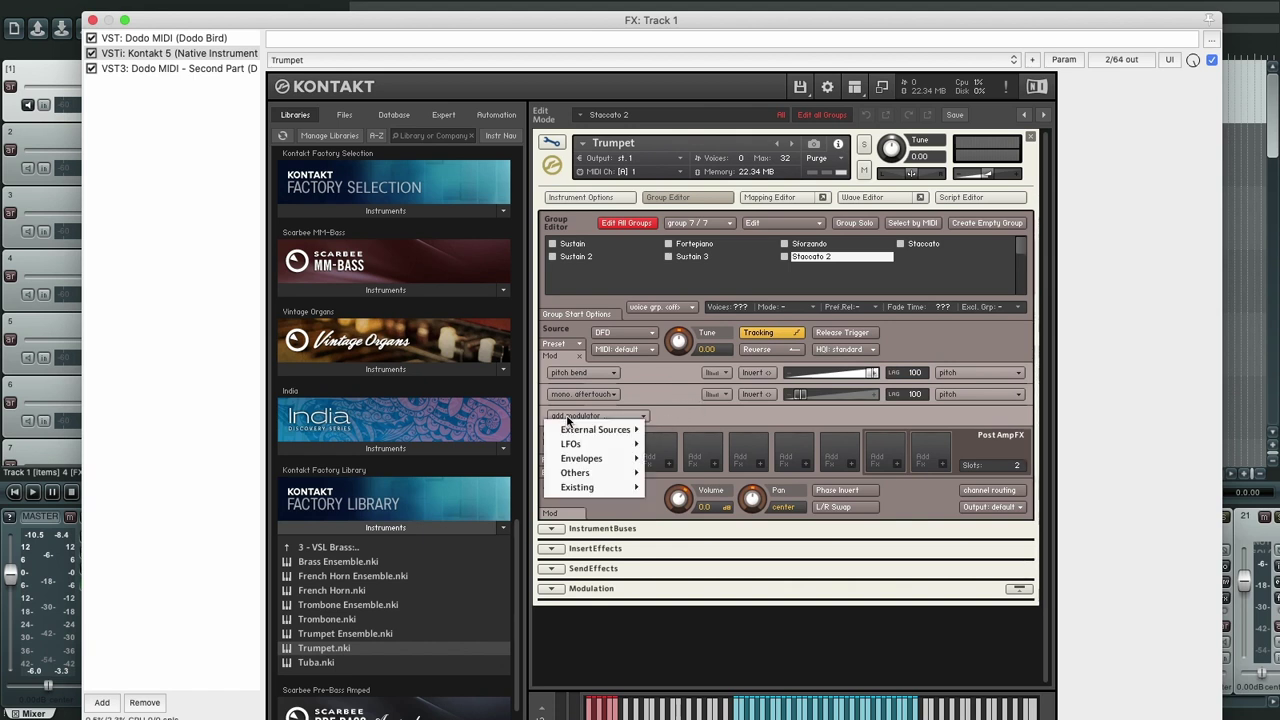
mouse_move(574, 432)
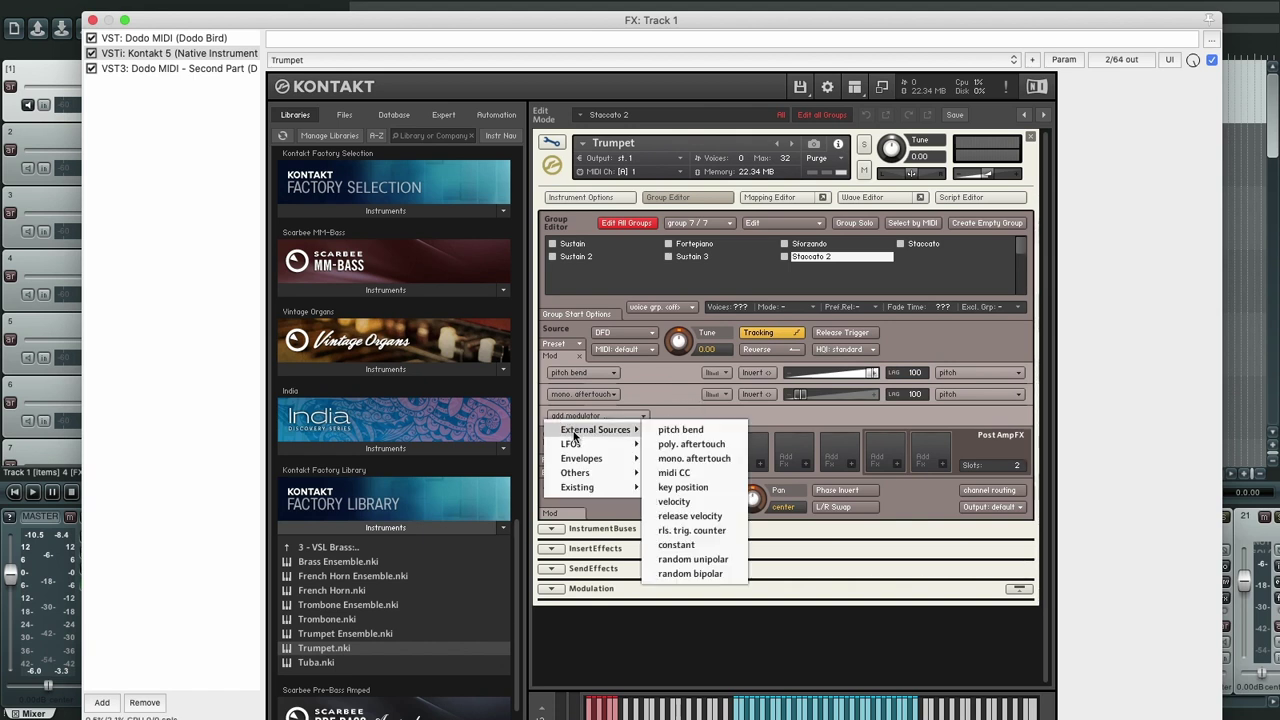
click(701, 430)
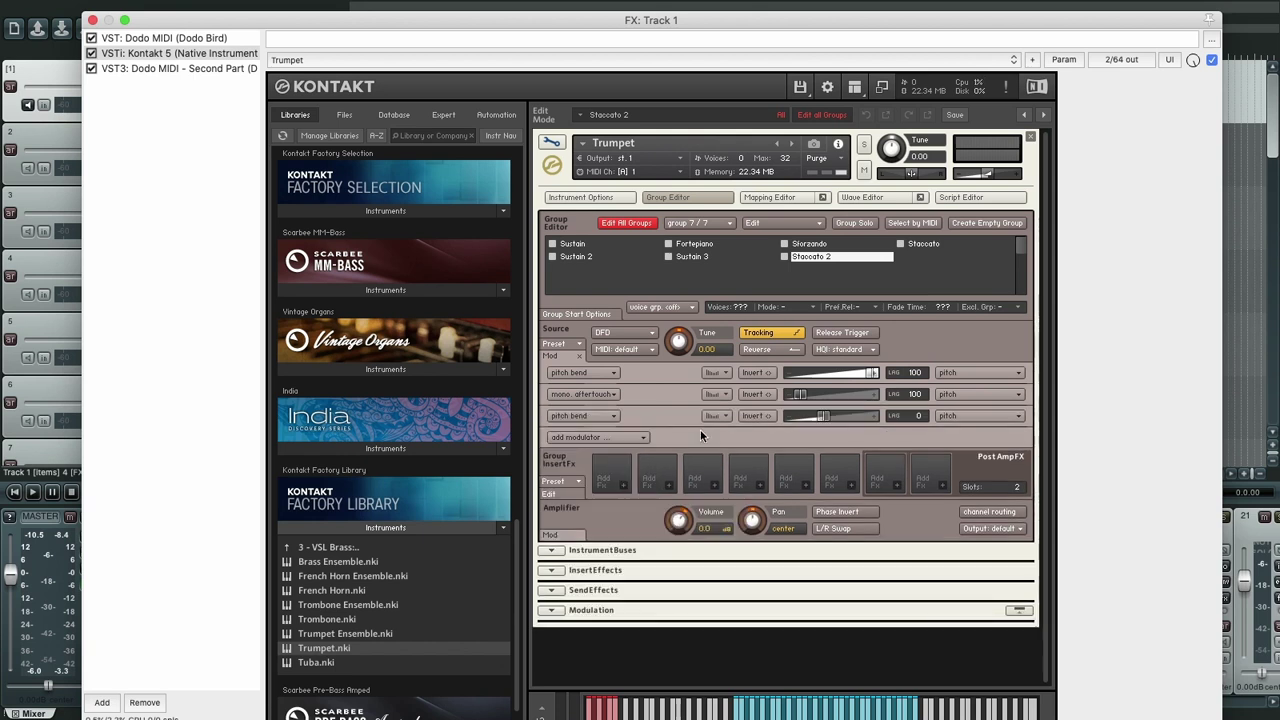
drag(818, 421, 870, 420)
mouse_move(870, 420)
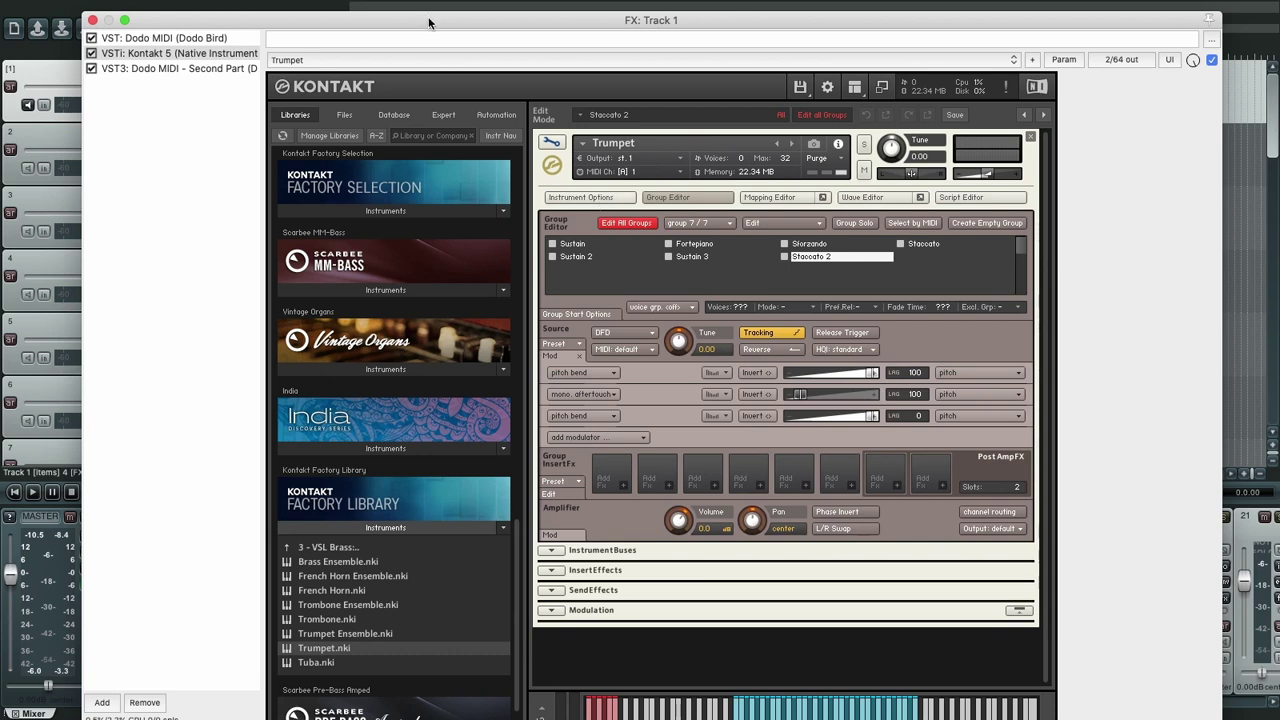
- Lower Dodo MIDI's Octave from 2 to 1
click(162, 39)
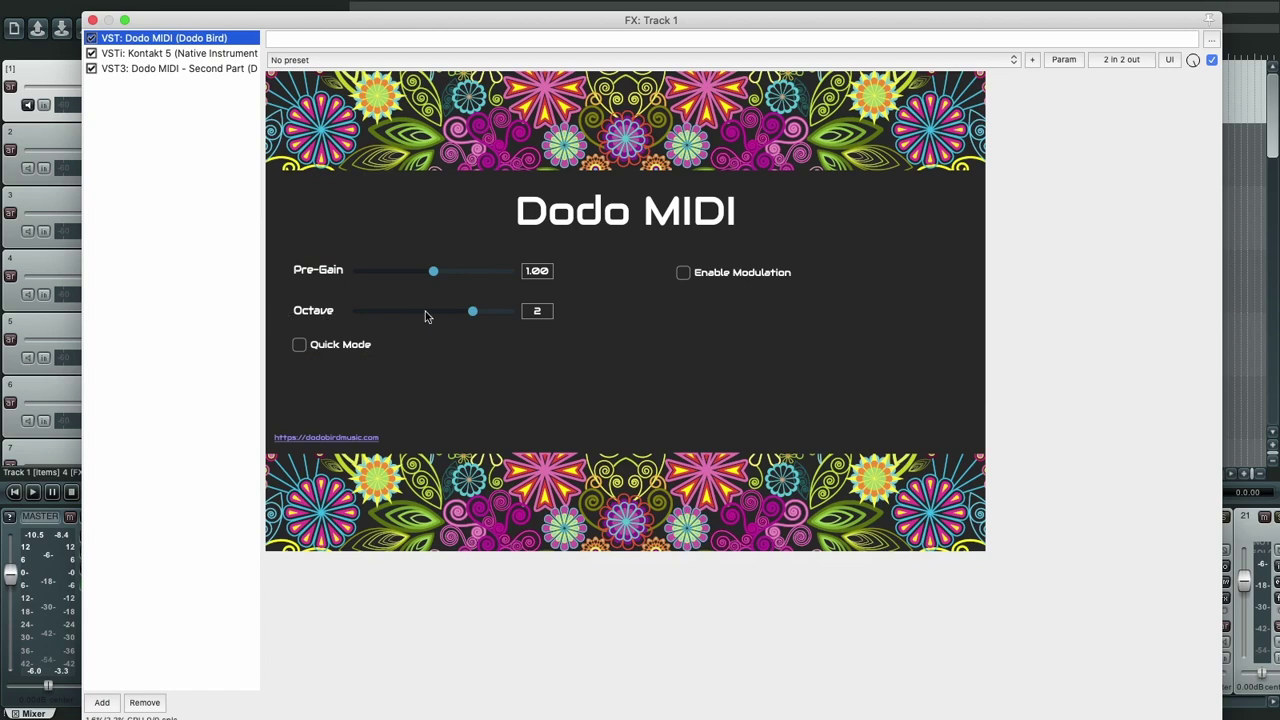
drag(473, 314, 465, 316)
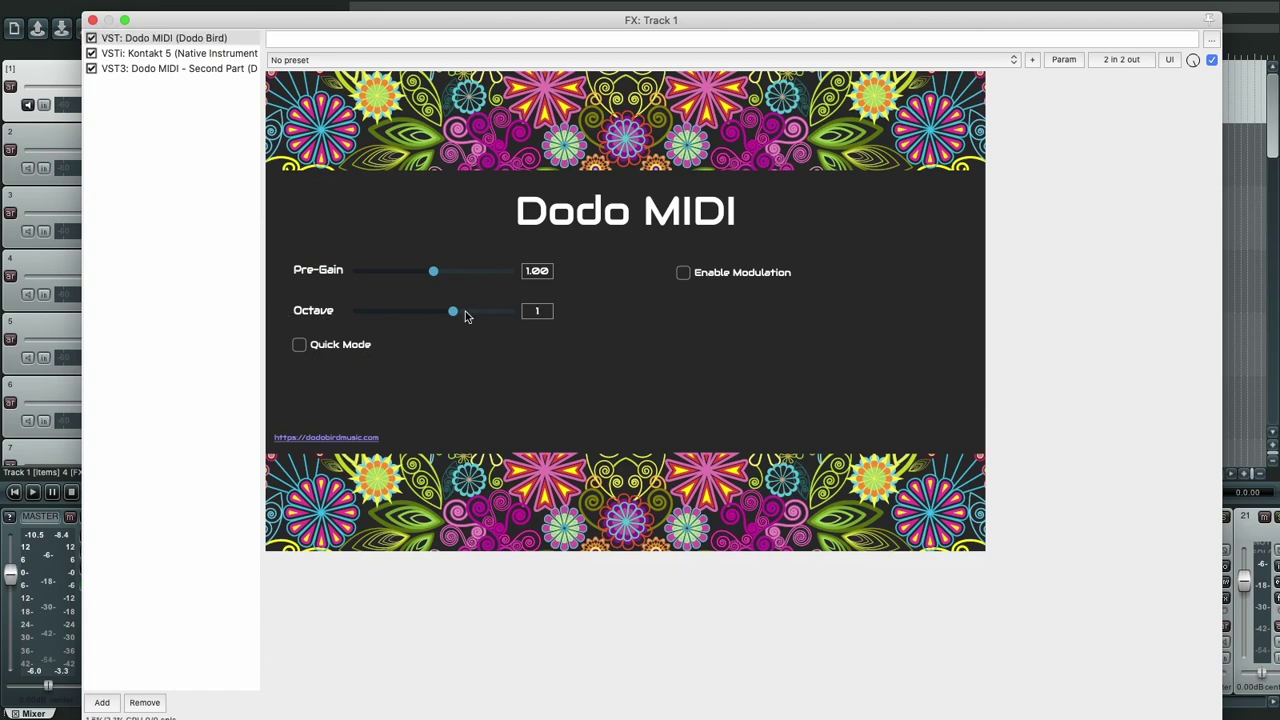
drag(354, 12, 450, 250)
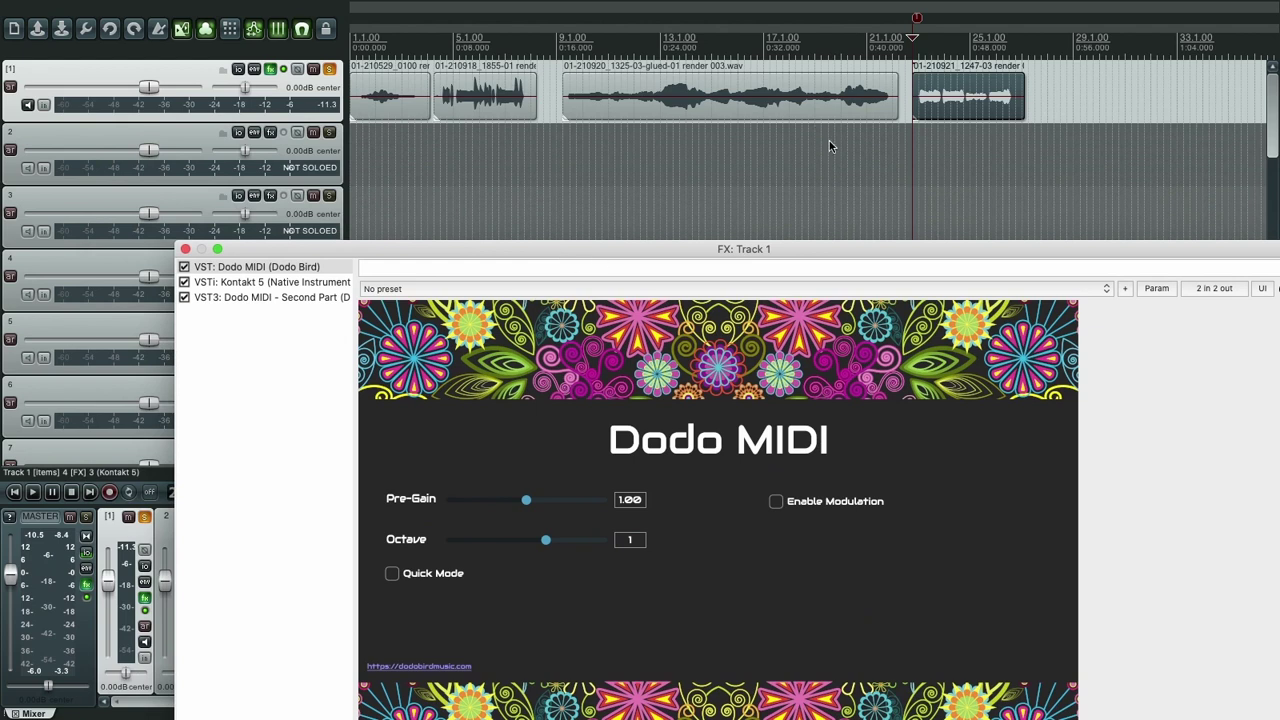
- Play the vocal track to hear the trumpet, then stop playback
key(space)
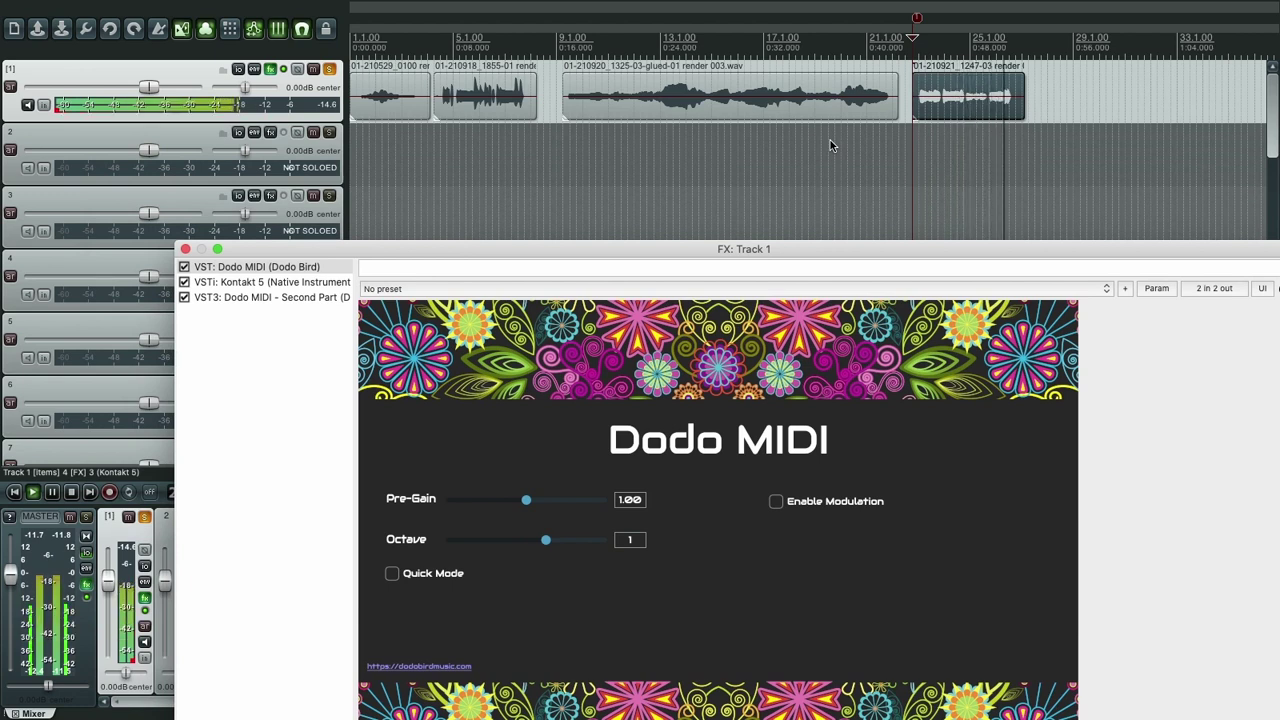
key(space)
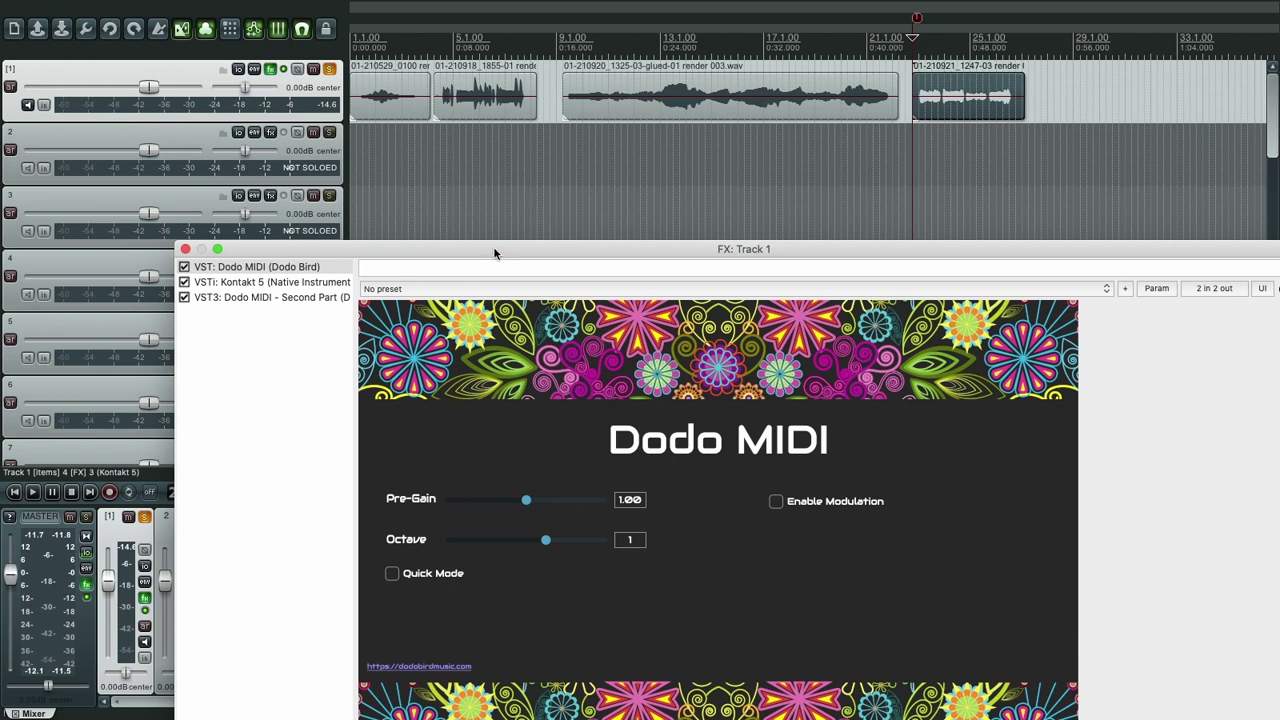
drag(494, 249, 491, 155)
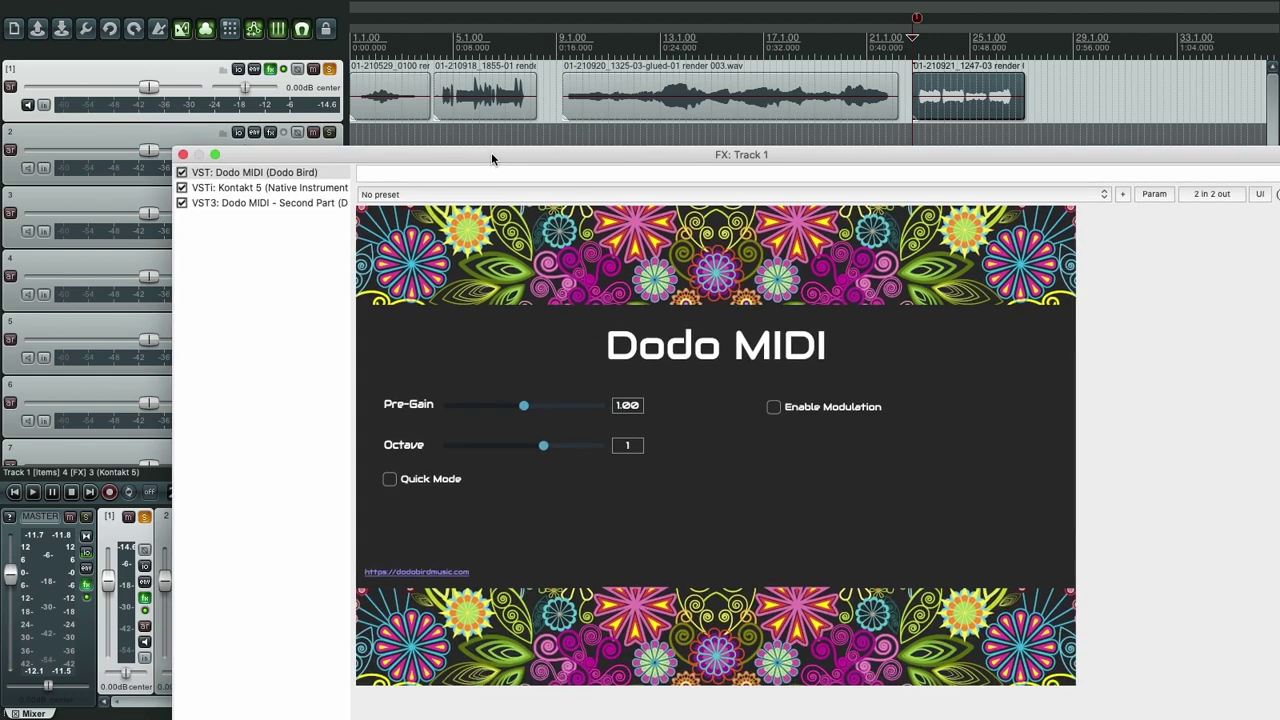